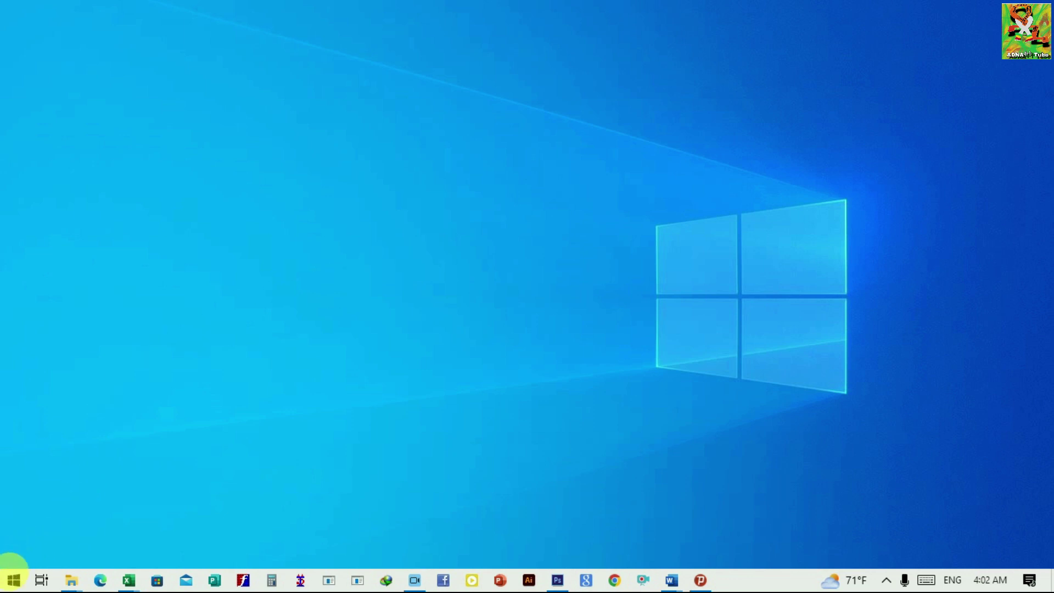
Step: Open the Background apps page in the Windows privacy settings and look through its app list
right_click(13, 584)
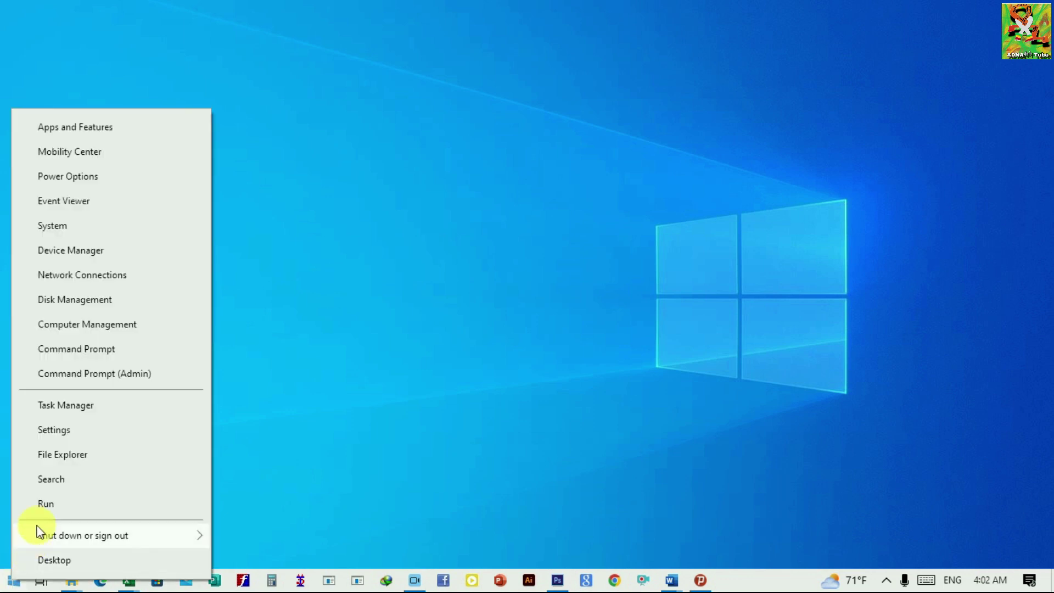
click(52, 429)
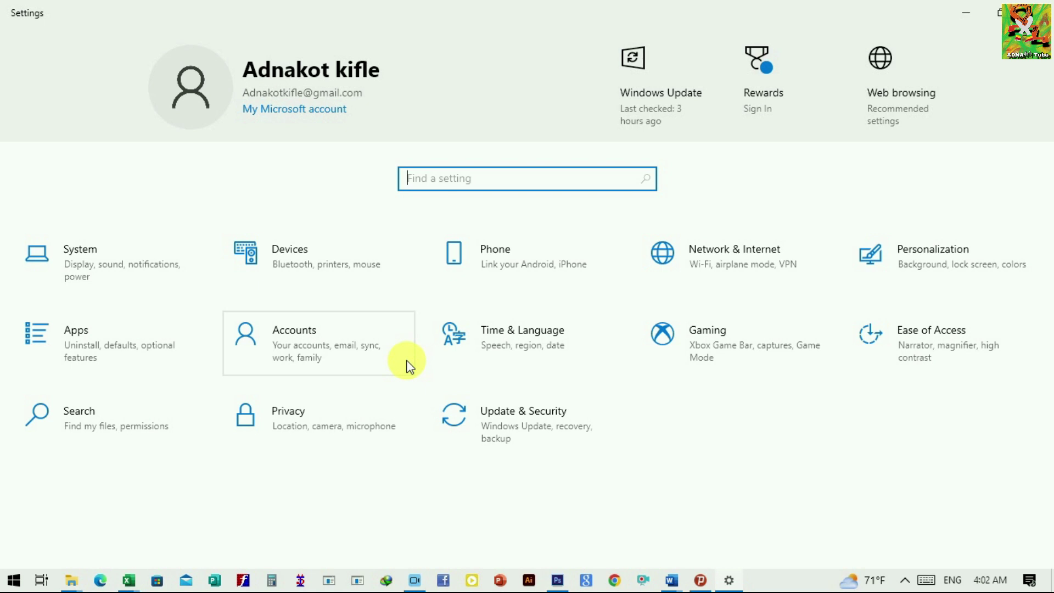
click(326, 426)
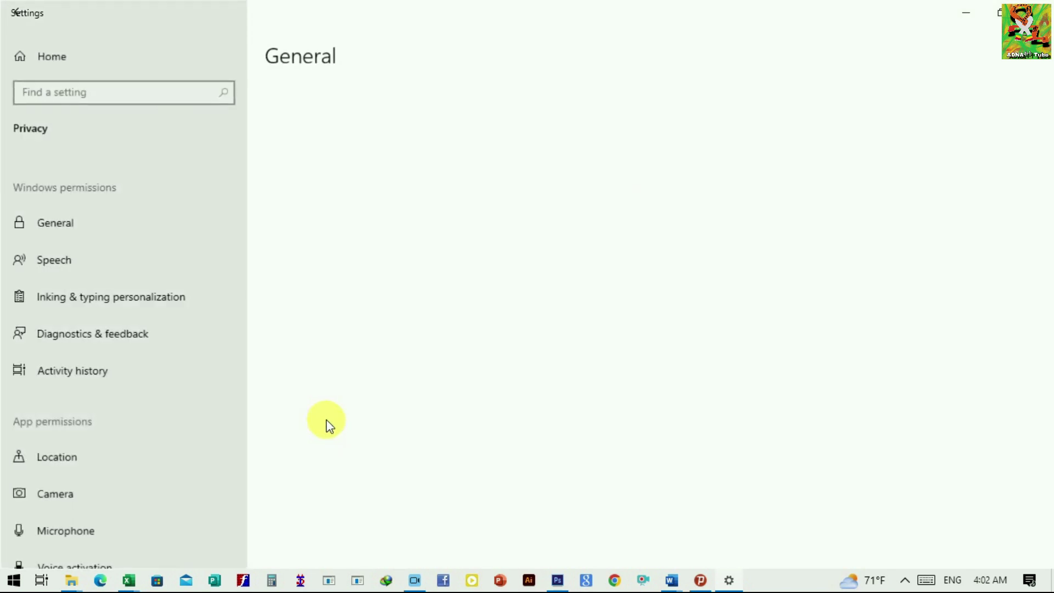
scroll(150, 332, down, 10)
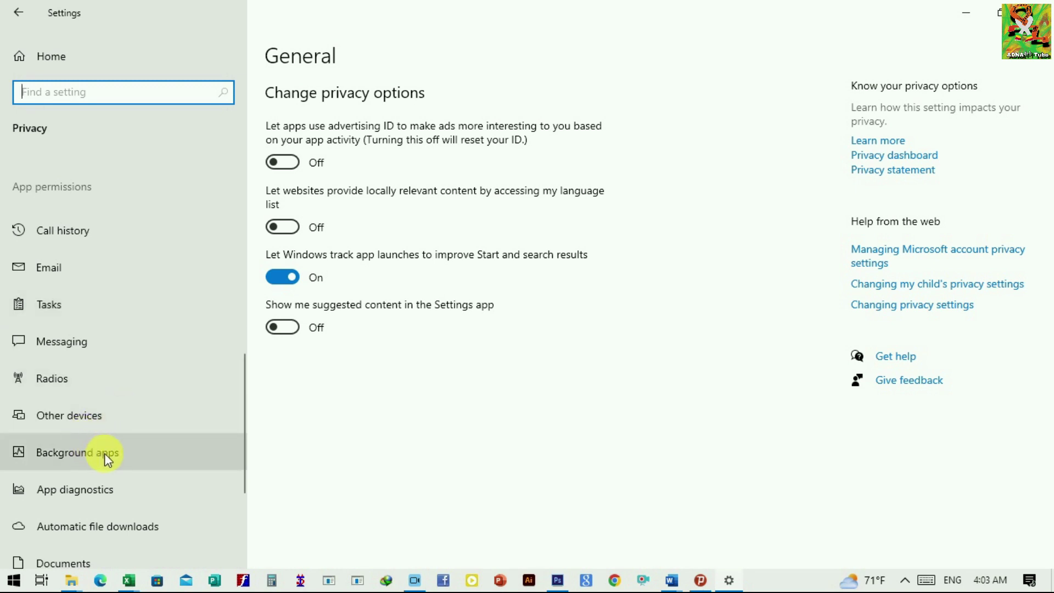
click(105, 453)
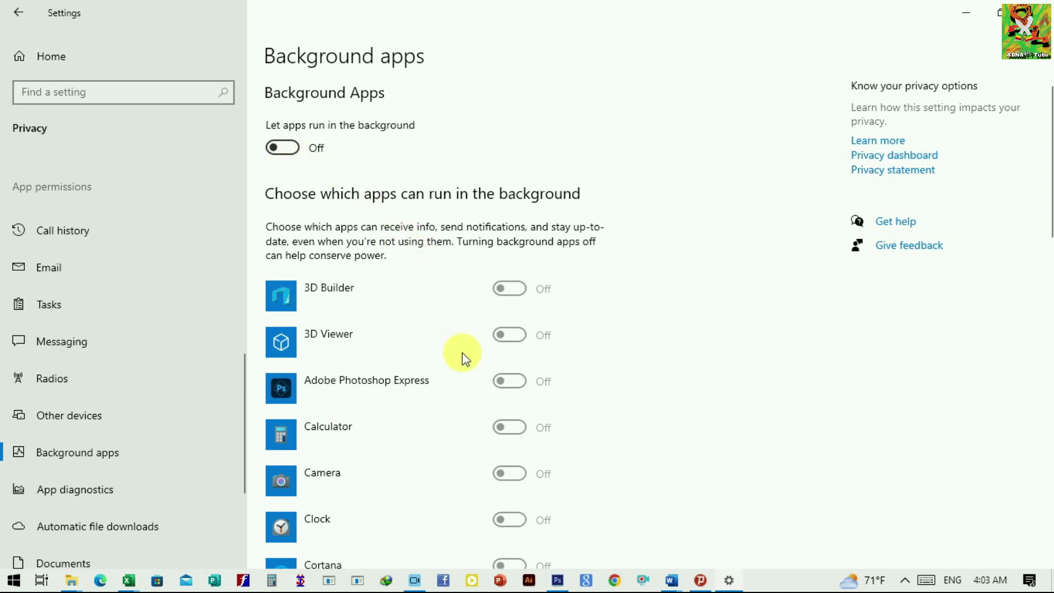
scroll(463, 359, down, 5)
scroll(439, 313, down, 5)
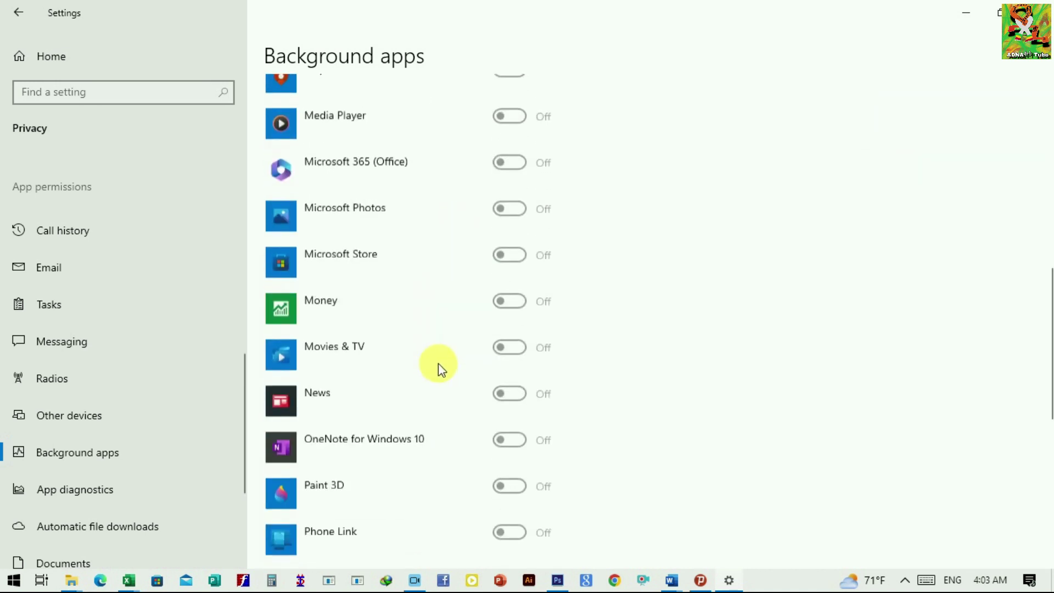
scroll(450, 372, up, 10)
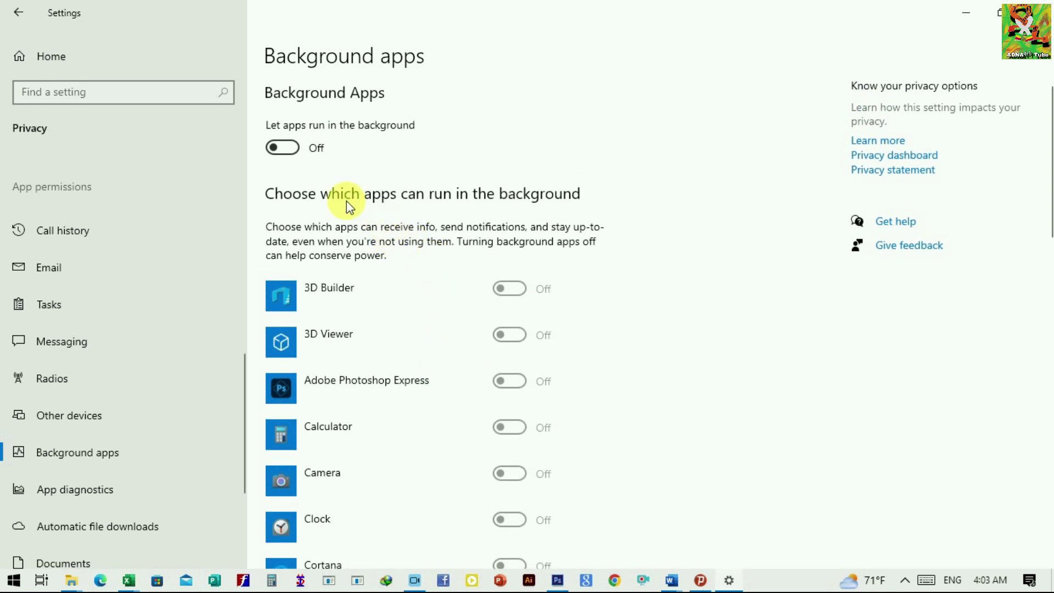
Step: Allow apps to run in the background, review the individual app switches, and turn the permission off again
click(292, 147)
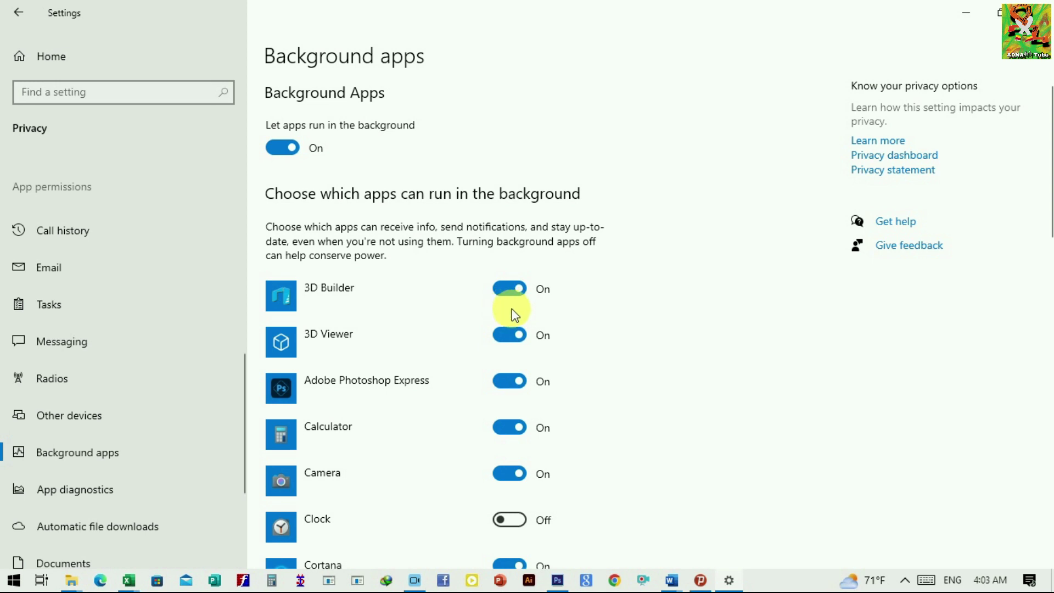
scroll(565, 318, down, 2)
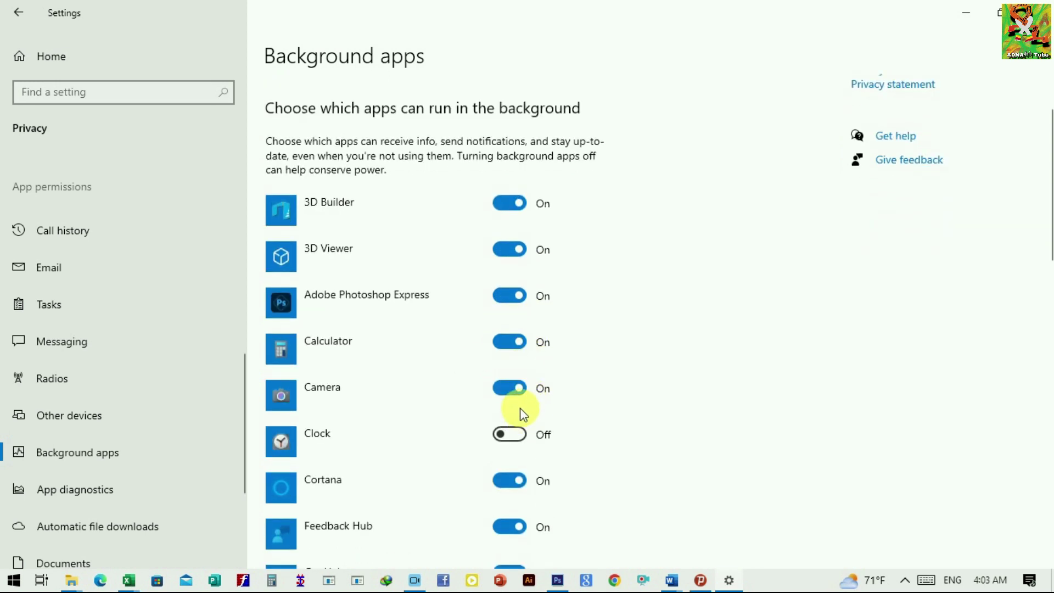
scroll(508, 400, down, 6)
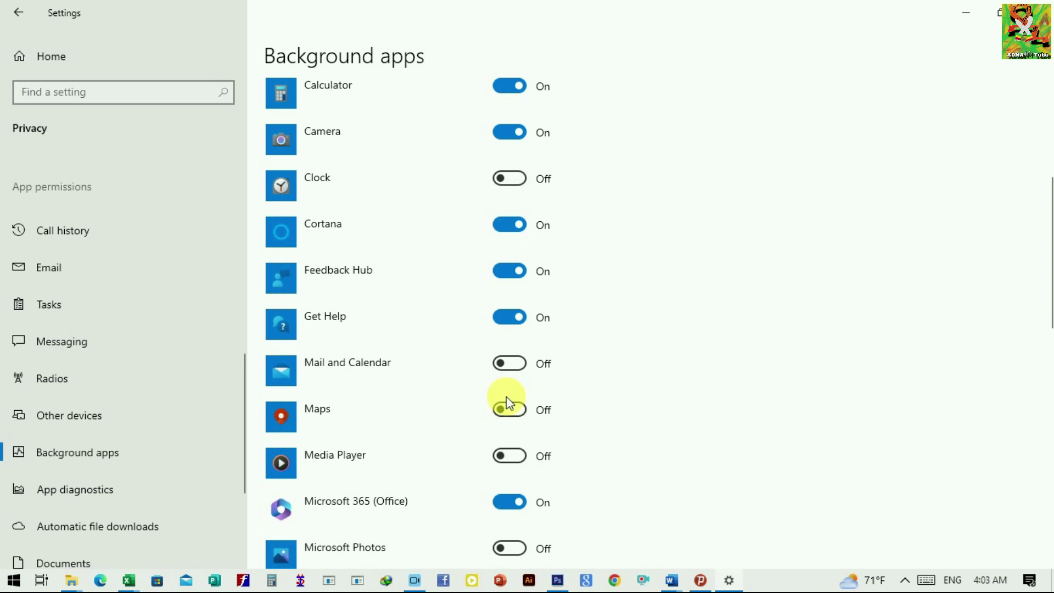
scroll(481, 365, up, 8)
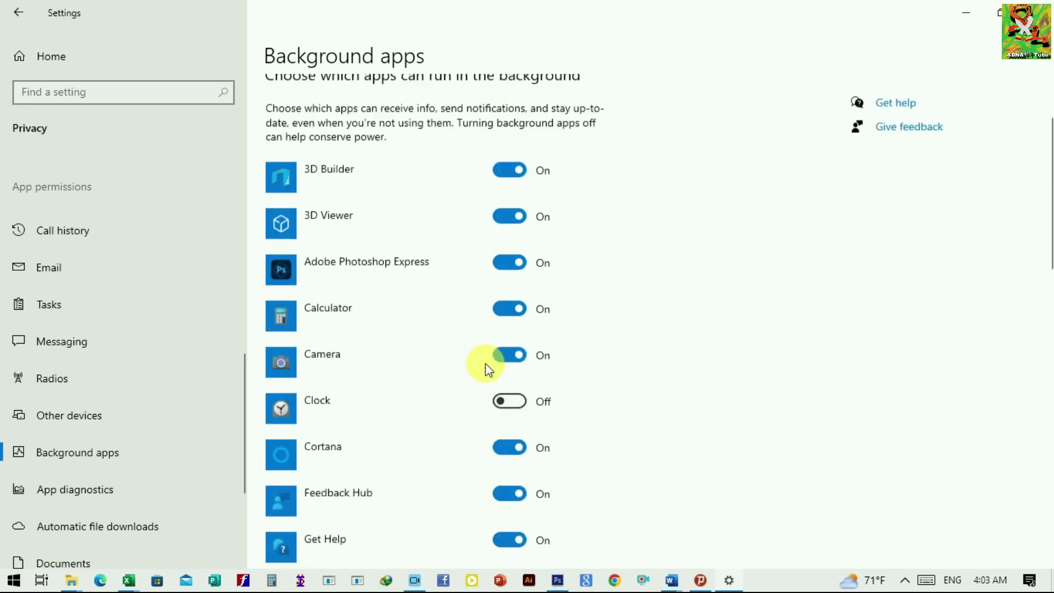
click(286, 147)
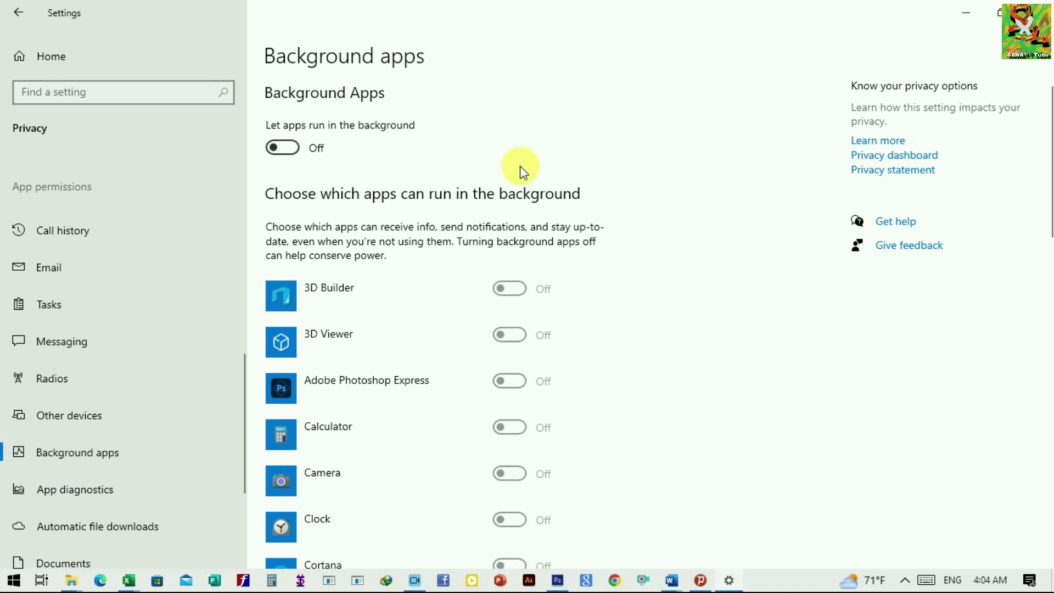
Step: Minimize the Settings window, search Windows for "user" and open the User Account Control settings
click(964, 15)
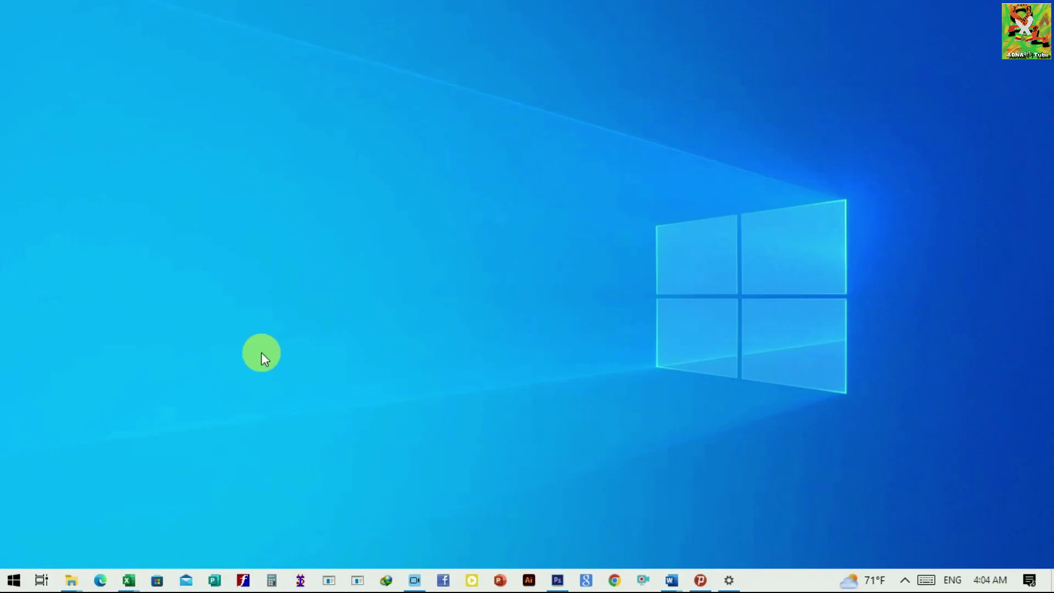
right_click(12, 580)
click(74, 494)
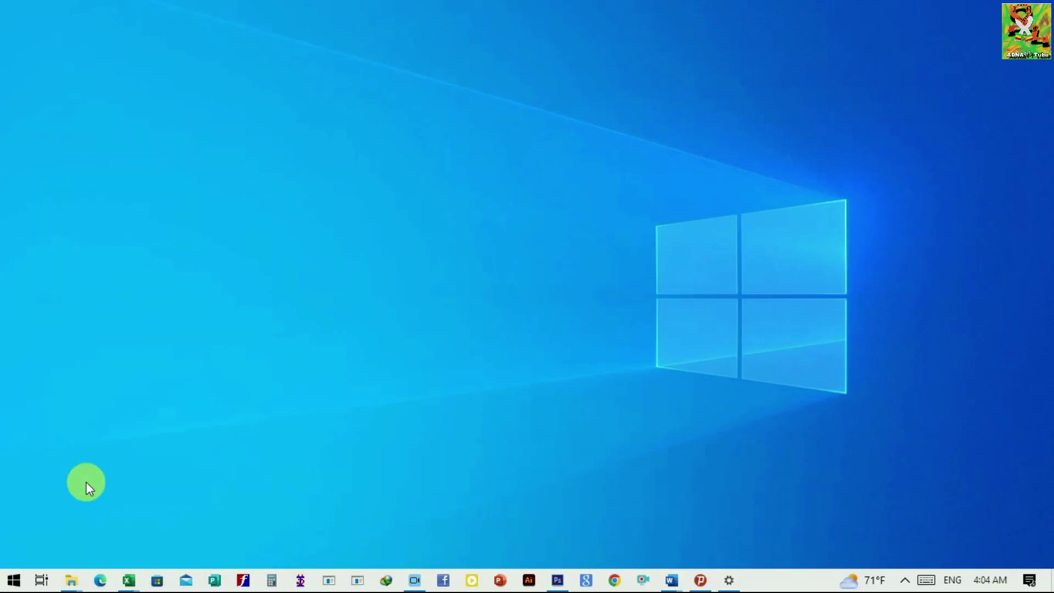
text(user)
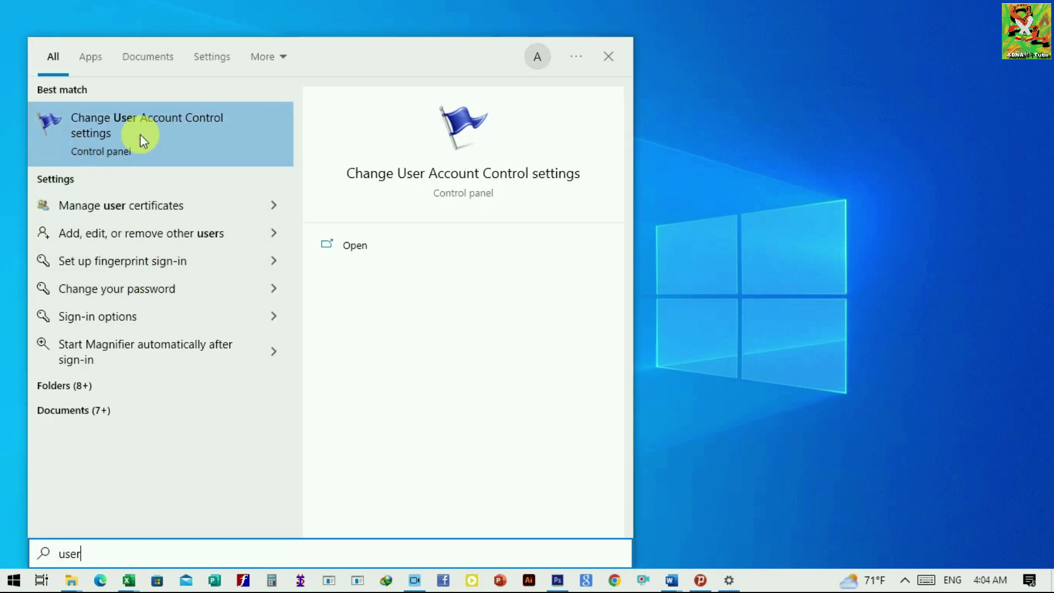
click(114, 135)
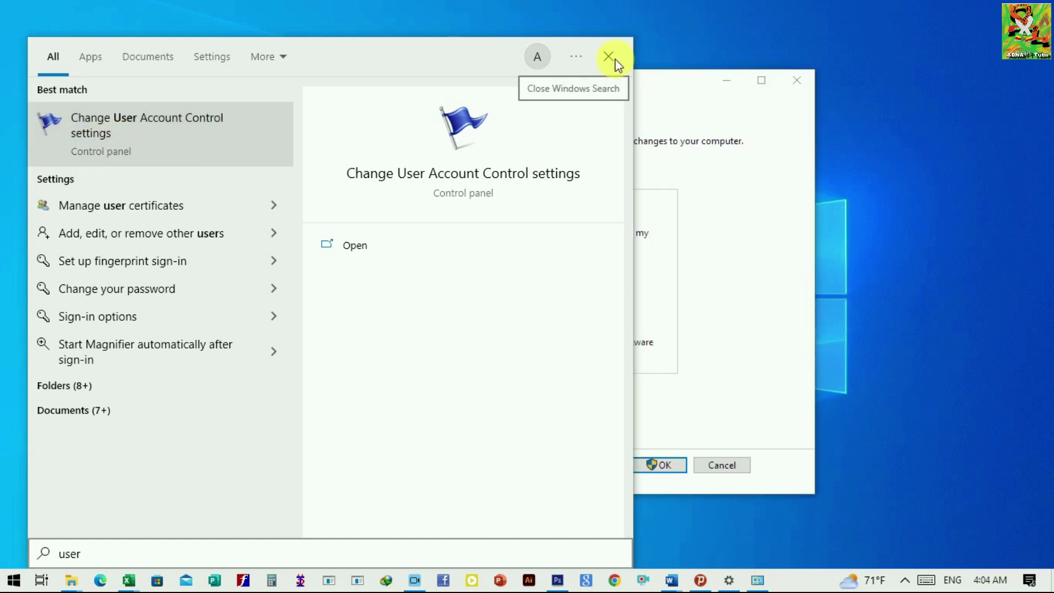
click(609, 58)
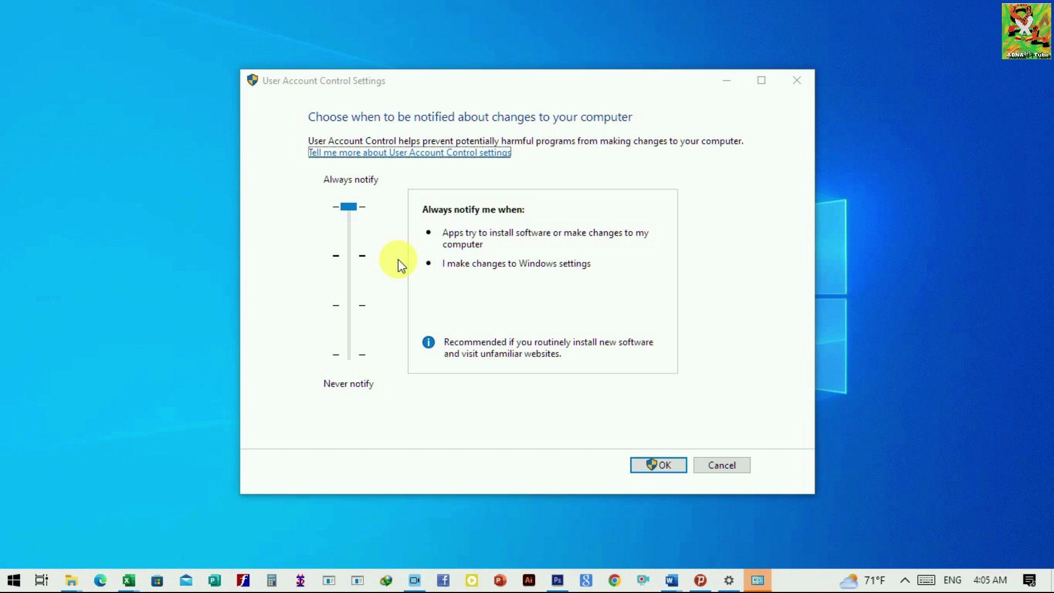
Step: Try the User Account Control notification levels one by one, from Always notify down to Never notify
click(350, 210)
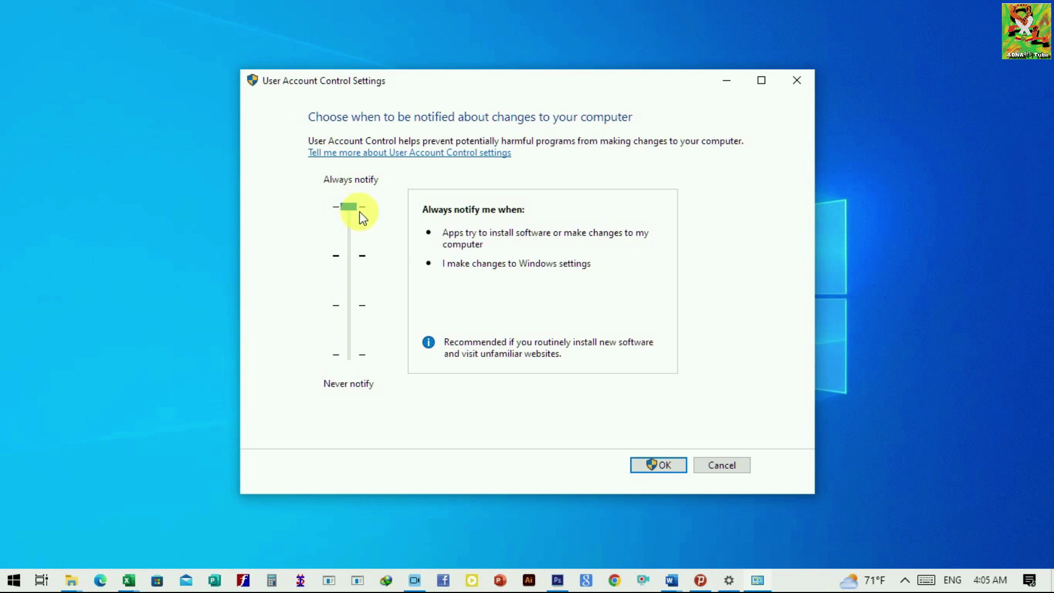
click(351, 256)
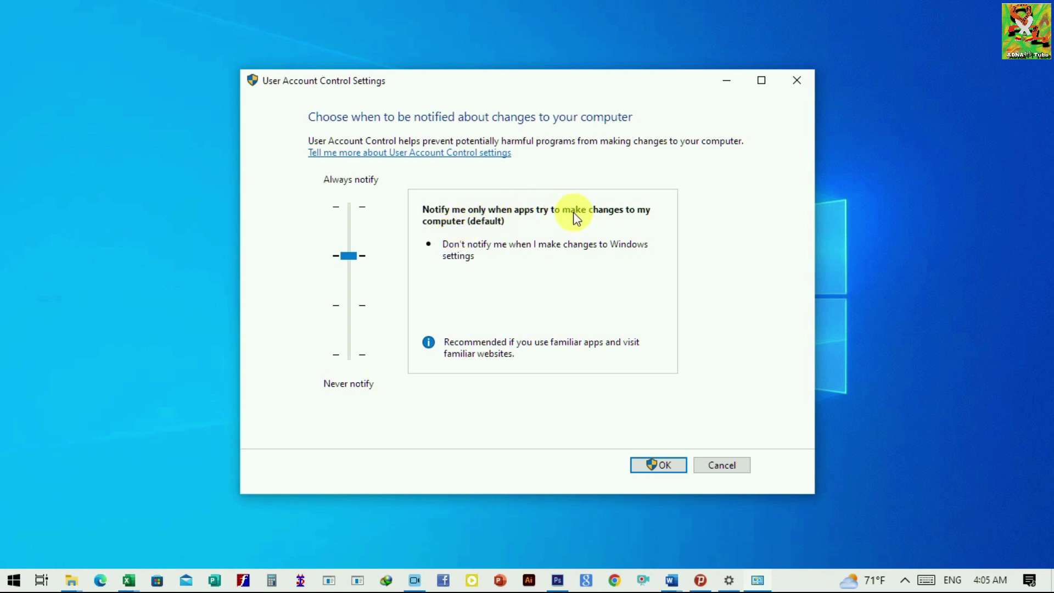
click(352, 306)
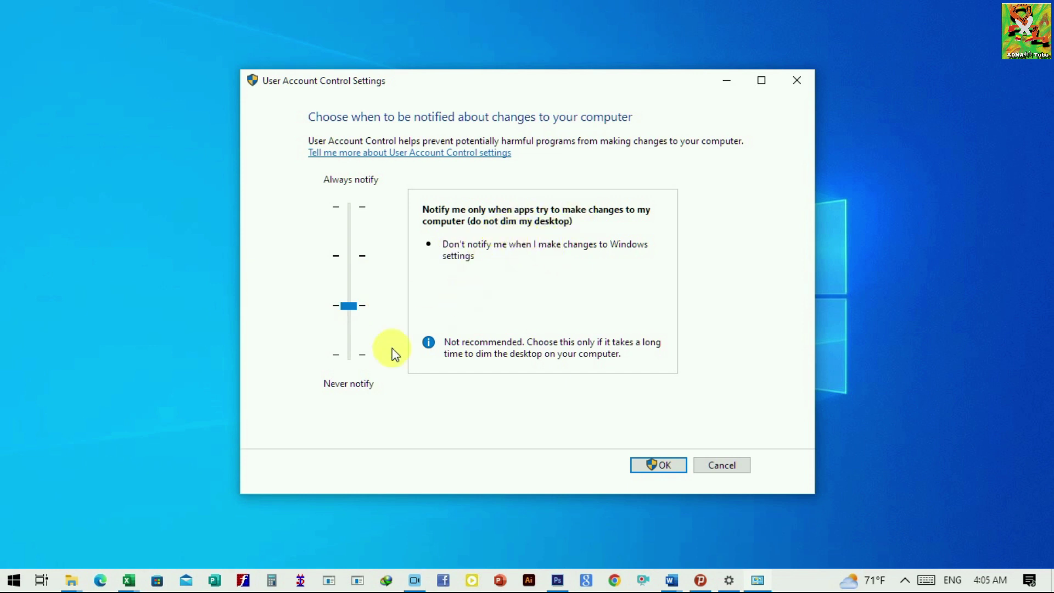
click(350, 354)
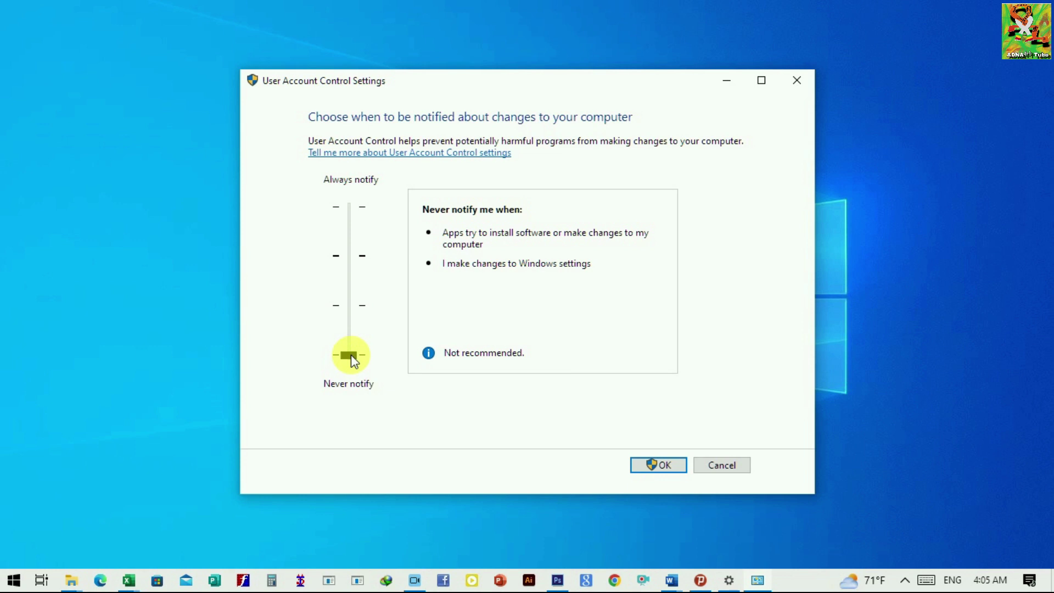
Step: Set User Account Control to "Notify me only when apps try to make changes to my computer (default)" and apply it
drag(352, 360, 348, 303)
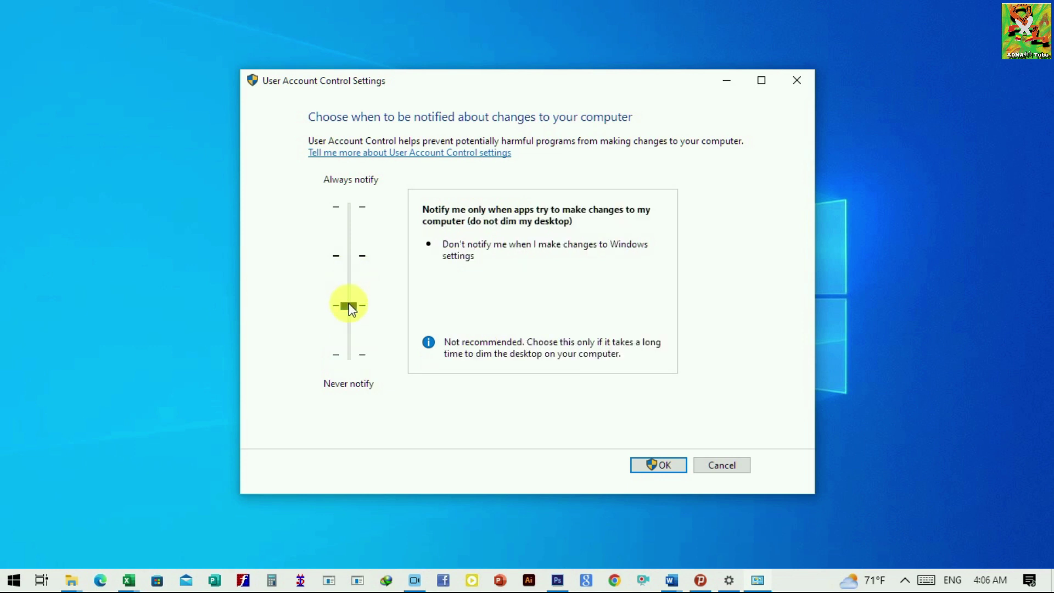
click(351, 256)
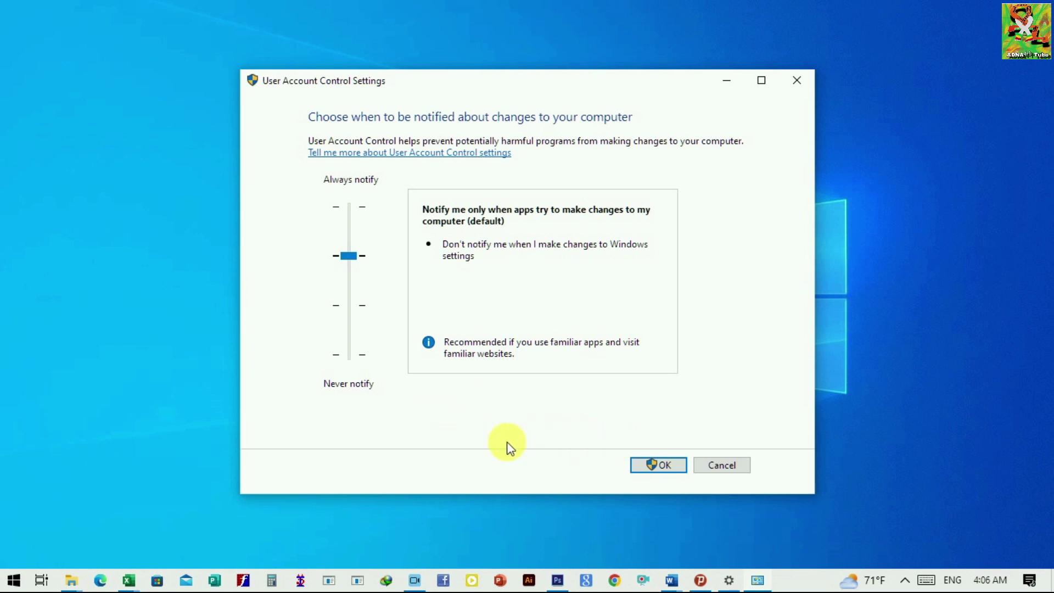
click(659, 465)
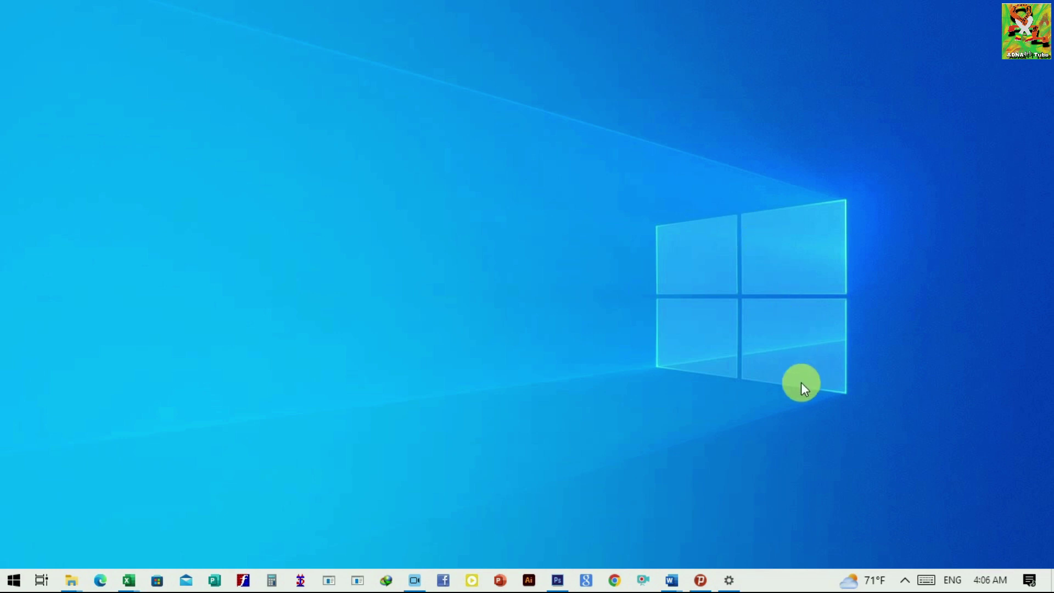
Step: Open Task Manager in a maximized window and show the startup programs sorted by status
right_click(802, 582)
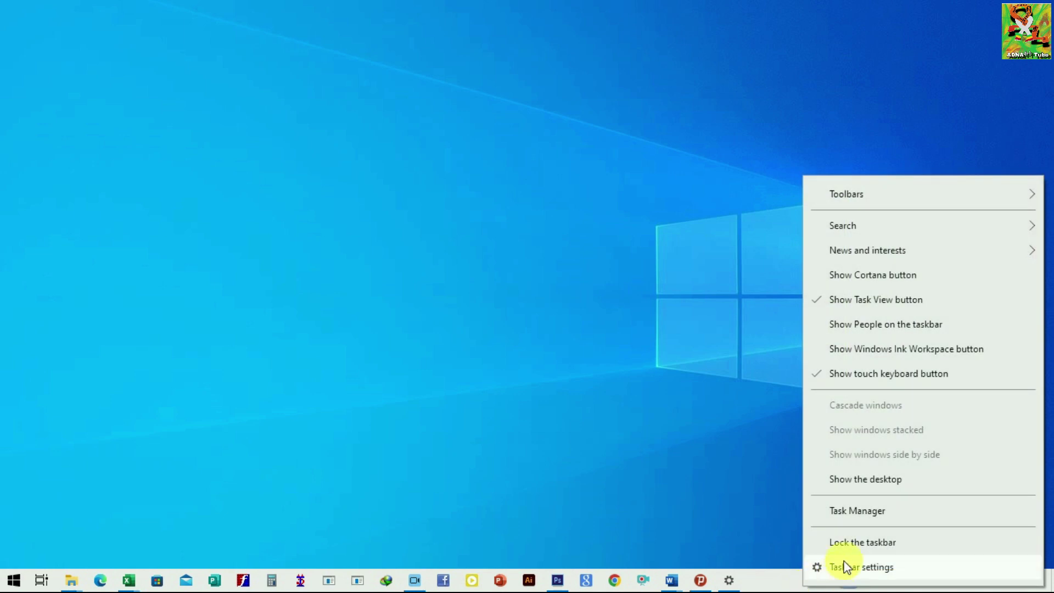
click(858, 512)
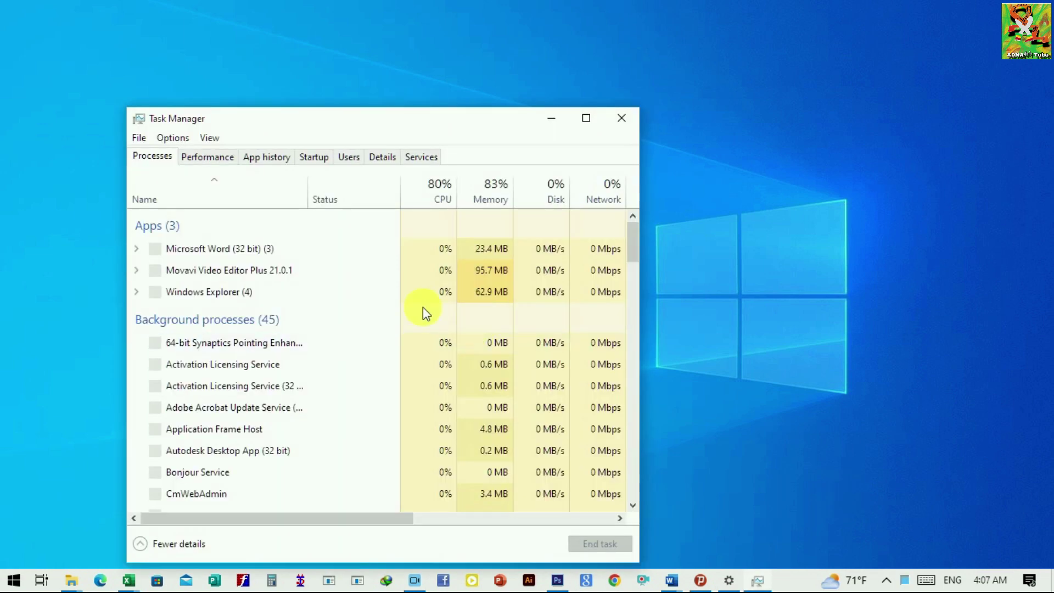
click(586, 119)
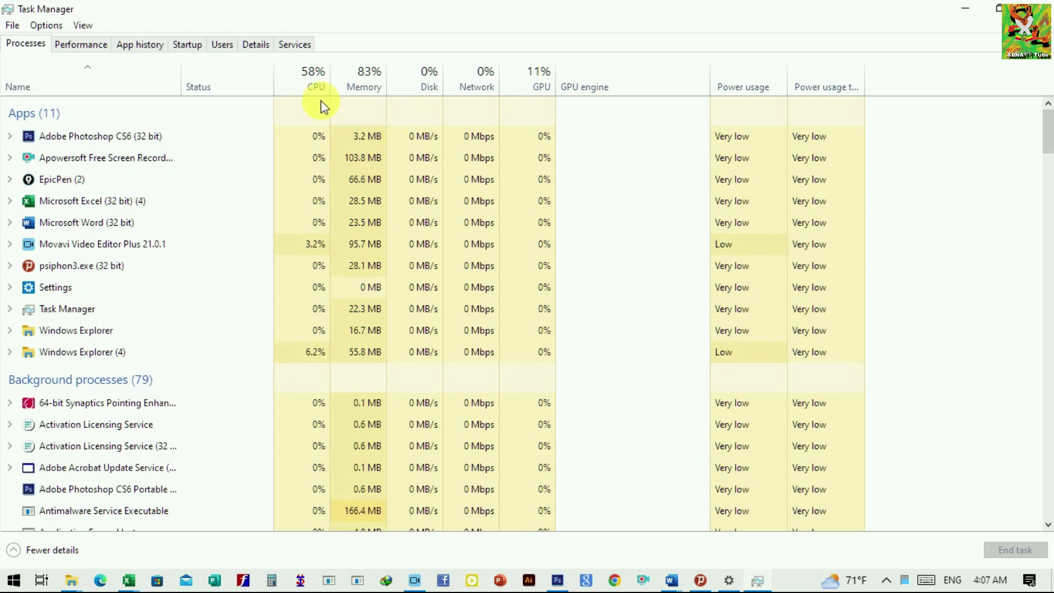
click(200, 47)
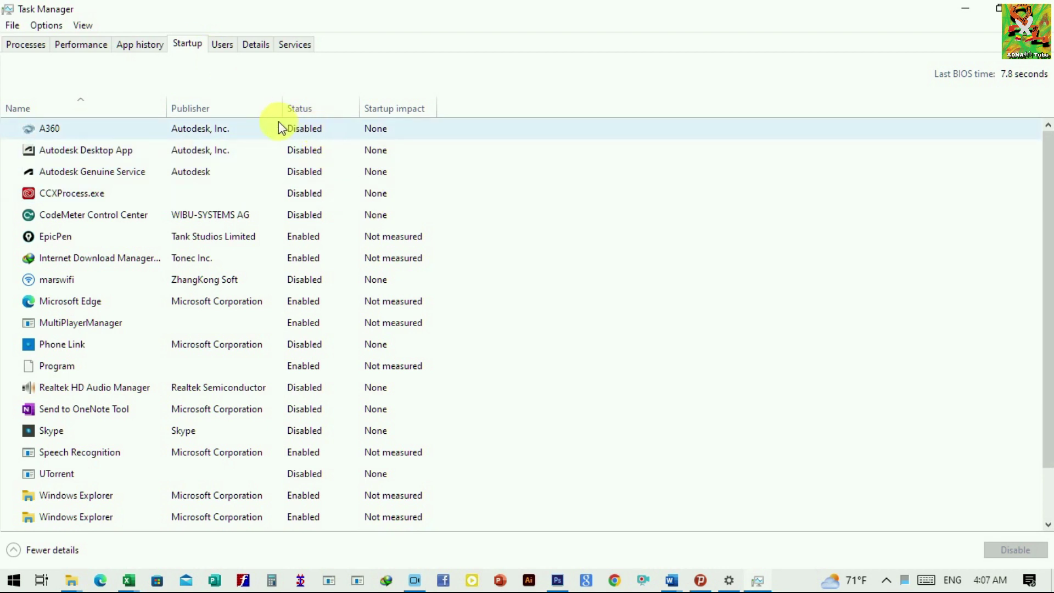
click(300, 108)
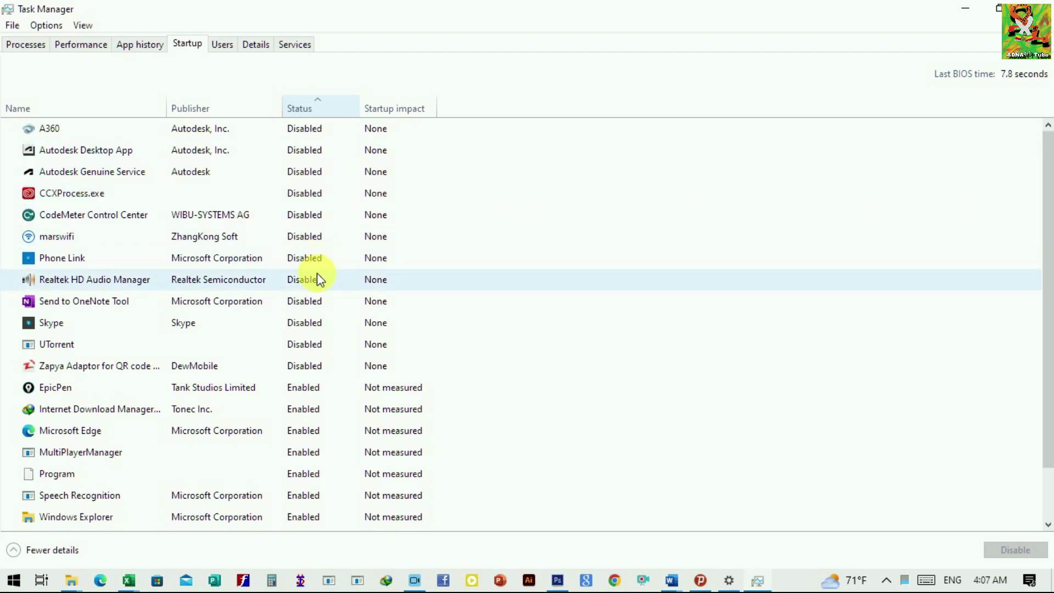
Step: Disable EpicPen from launching at startup
scroll(311, 313, down, 1)
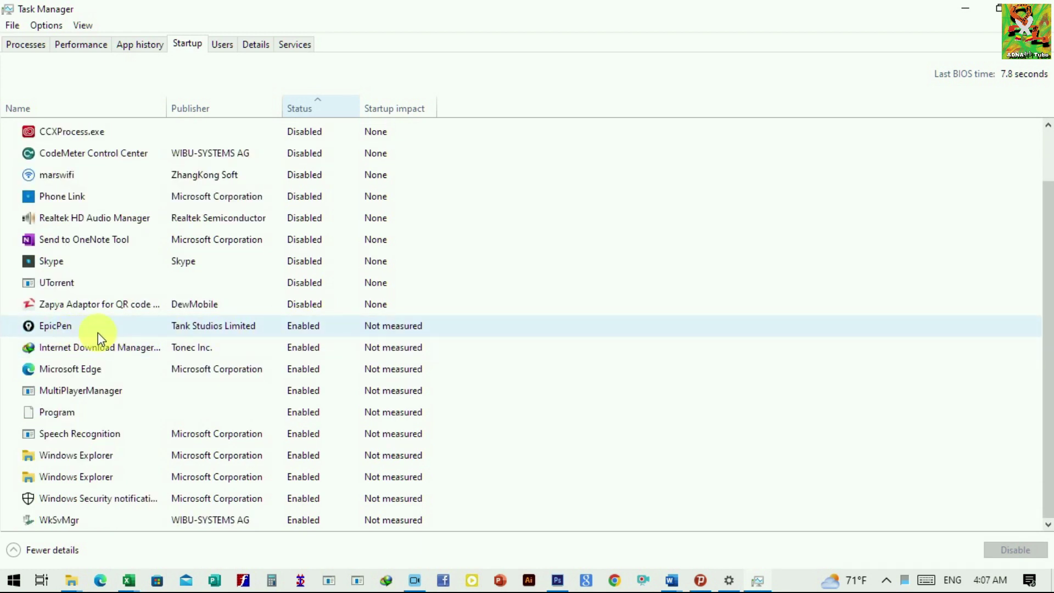
click(306, 325)
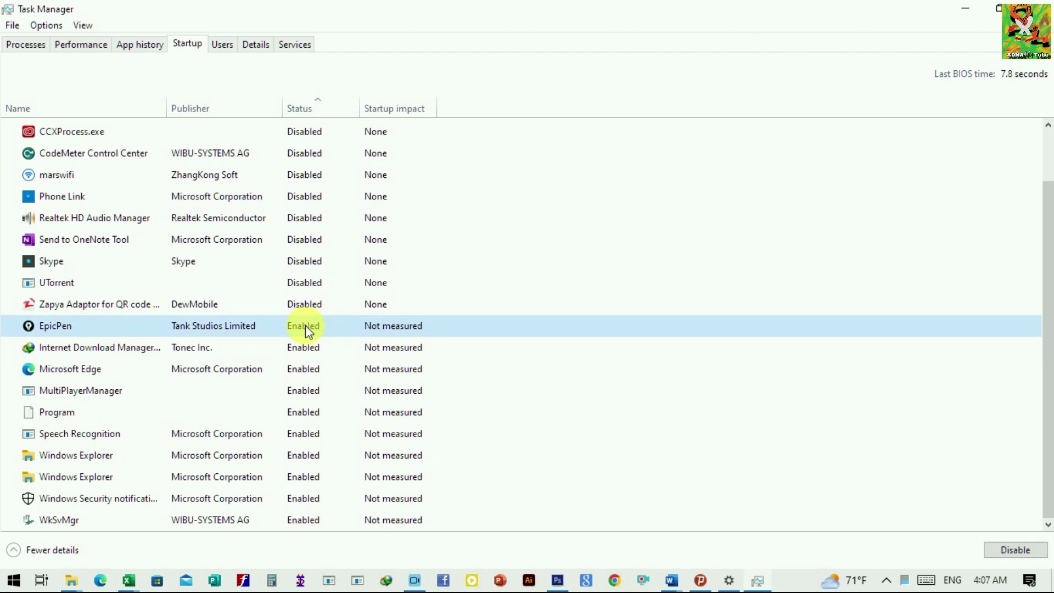
right_click(305, 325)
click(346, 336)
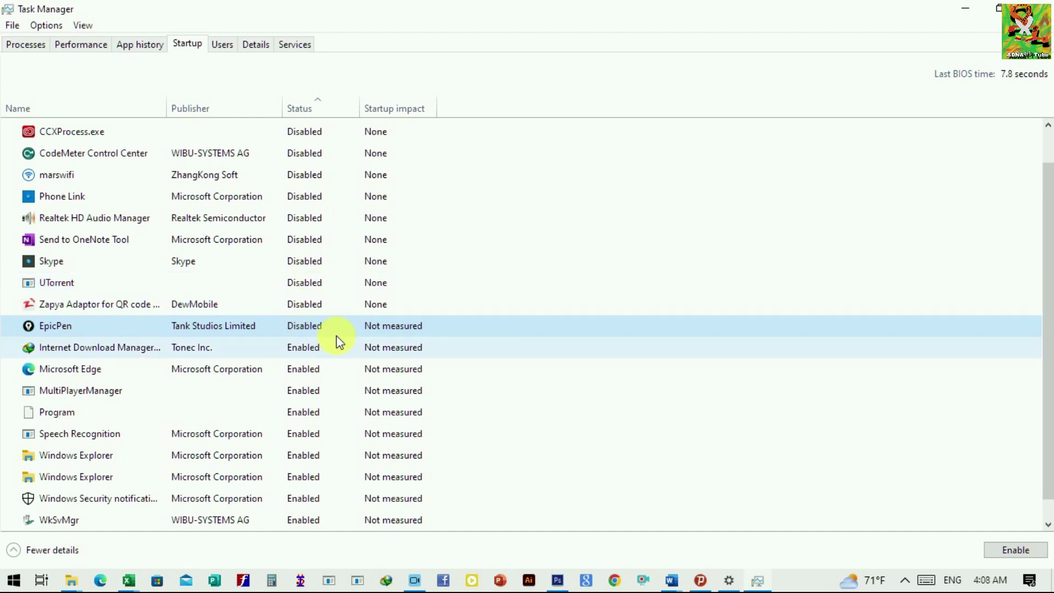
Step: Review the enabled and disabled startup programs and select the entry named Program
scroll(331, 329, up, 1)
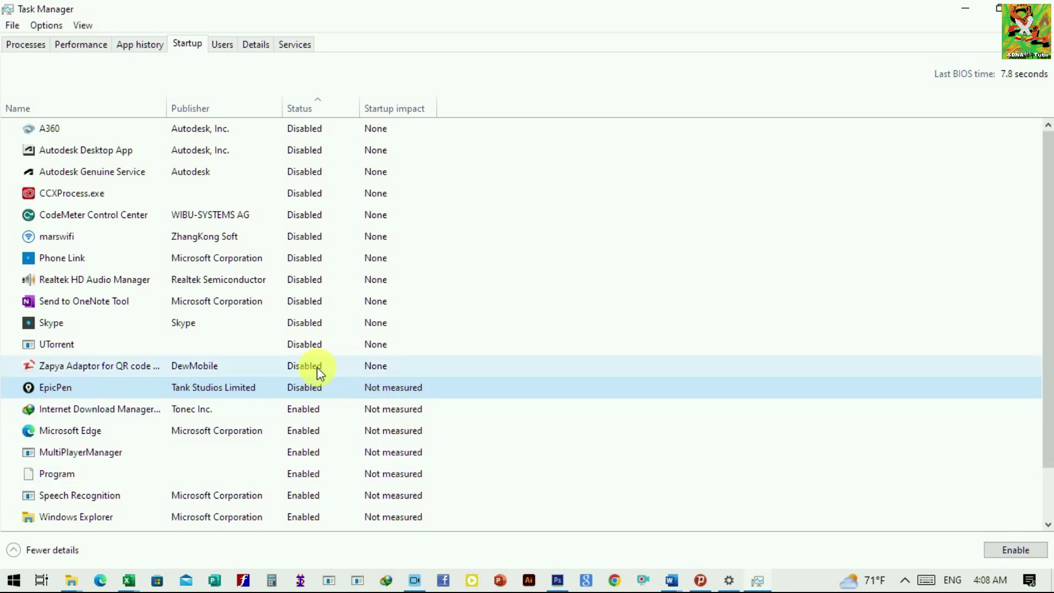
scroll(319, 373, down, 1)
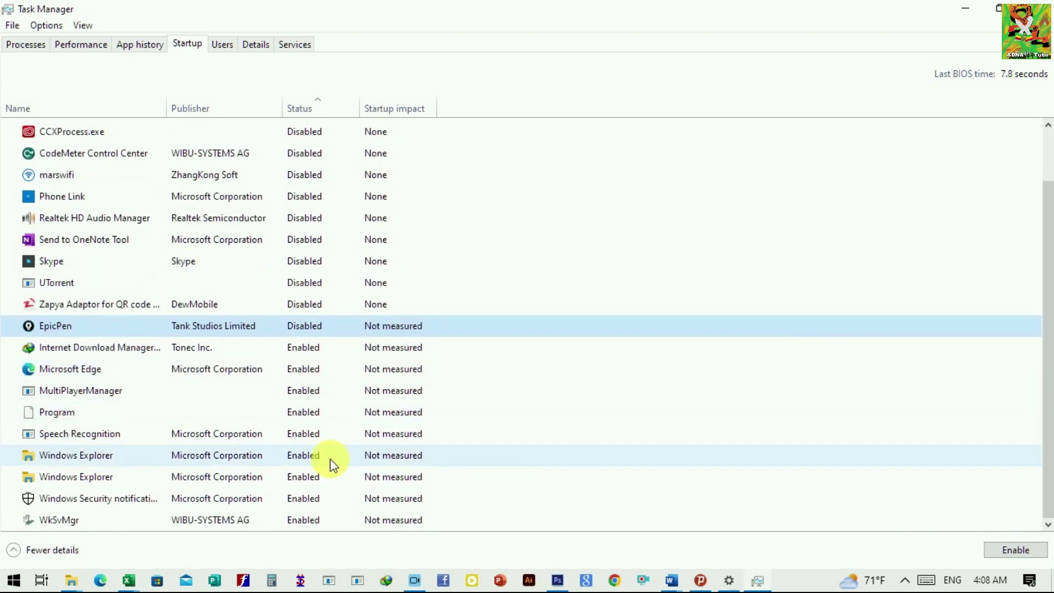
click(312, 412)
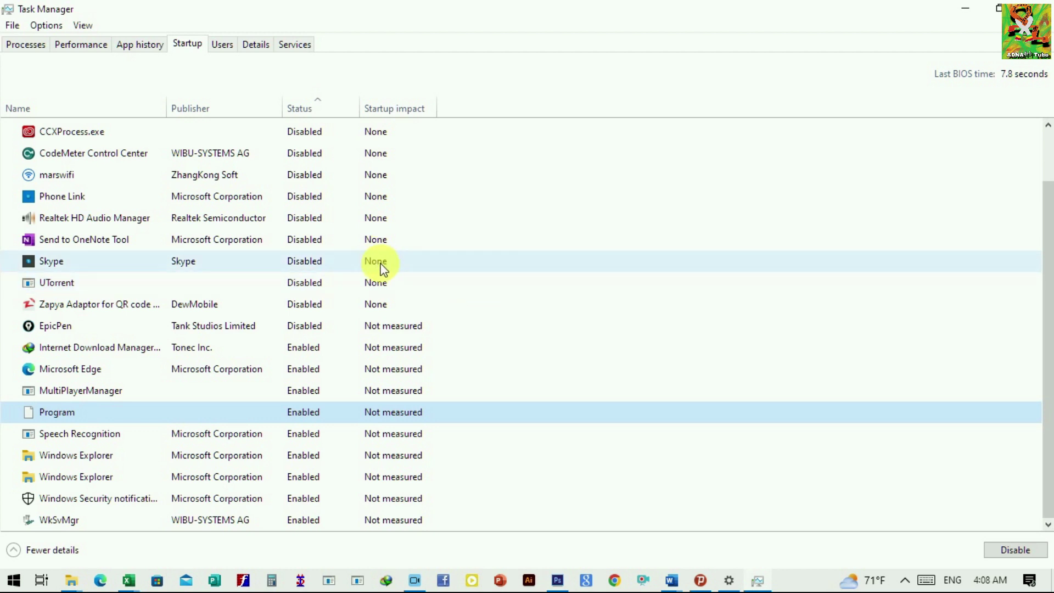
Step: Close Task Manager, return to the Settings home page and open the Display page of the System settings
scroll(400, 282, up, 1)
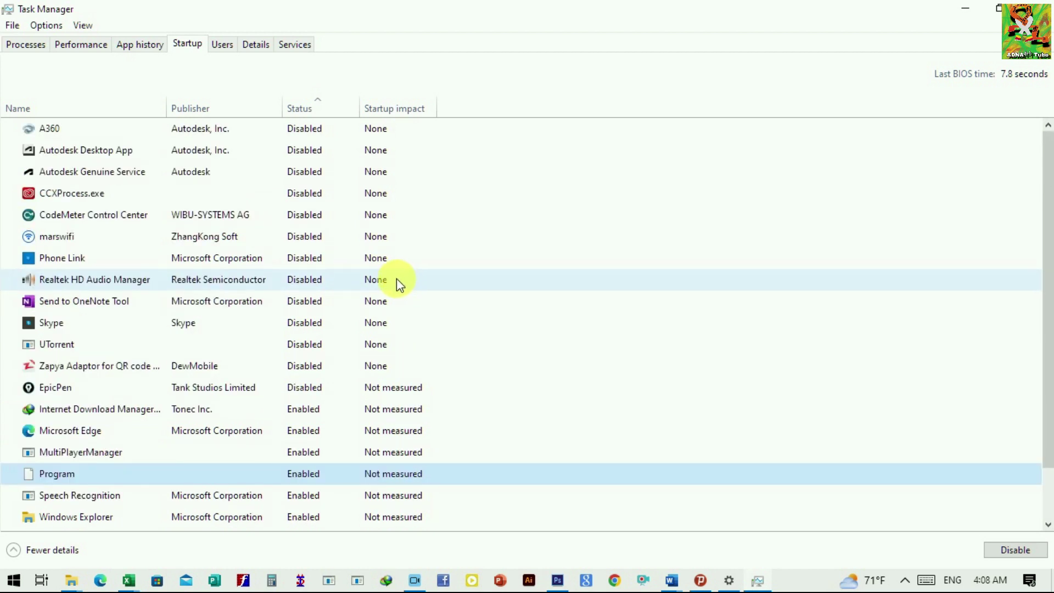
key(alt+F4)
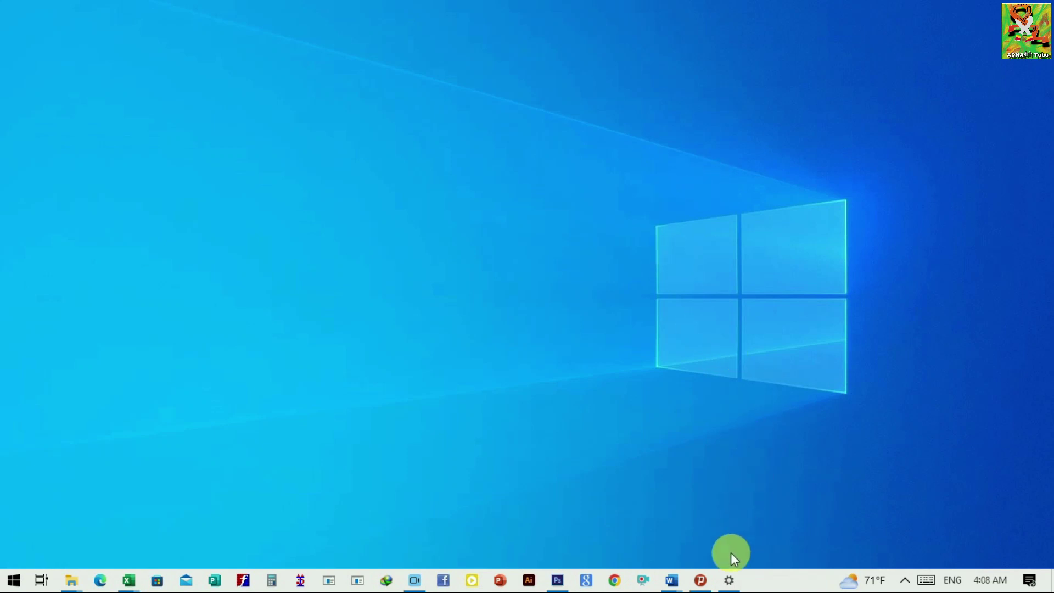
click(729, 578)
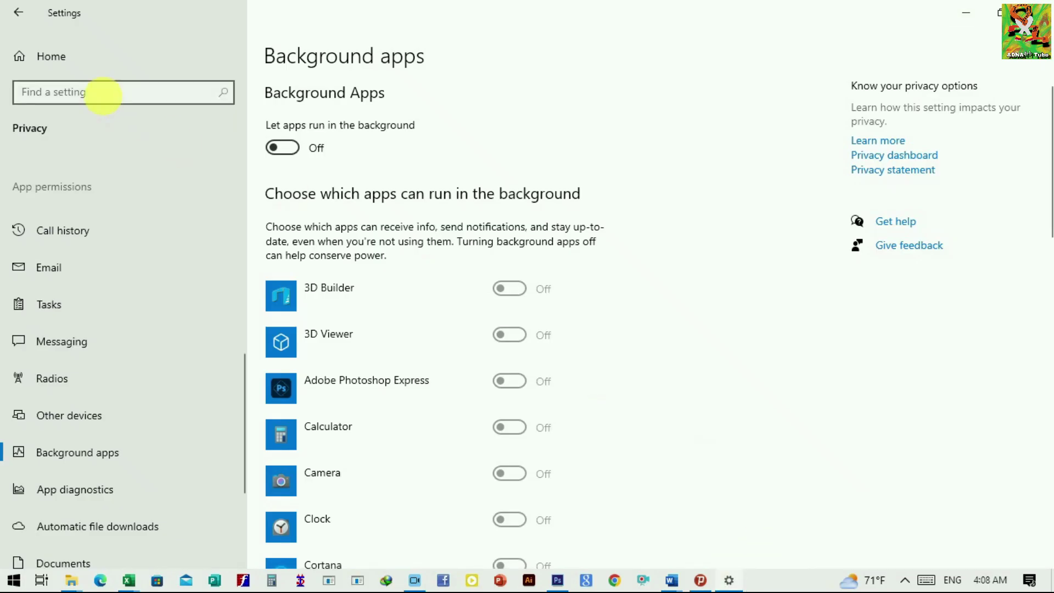
click(54, 67)
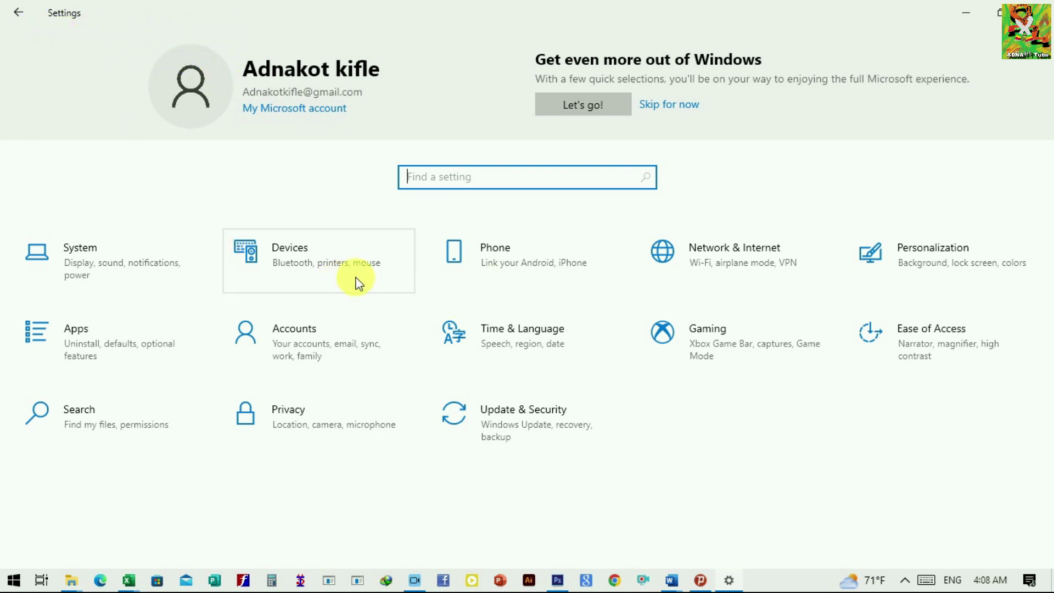
click(140, 271)
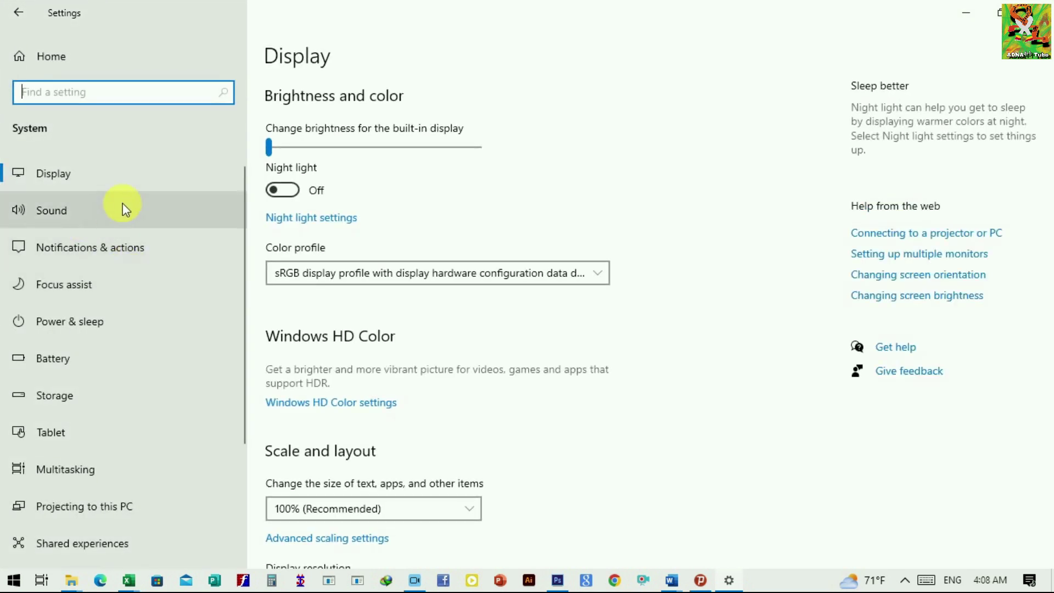
click(77, 174)
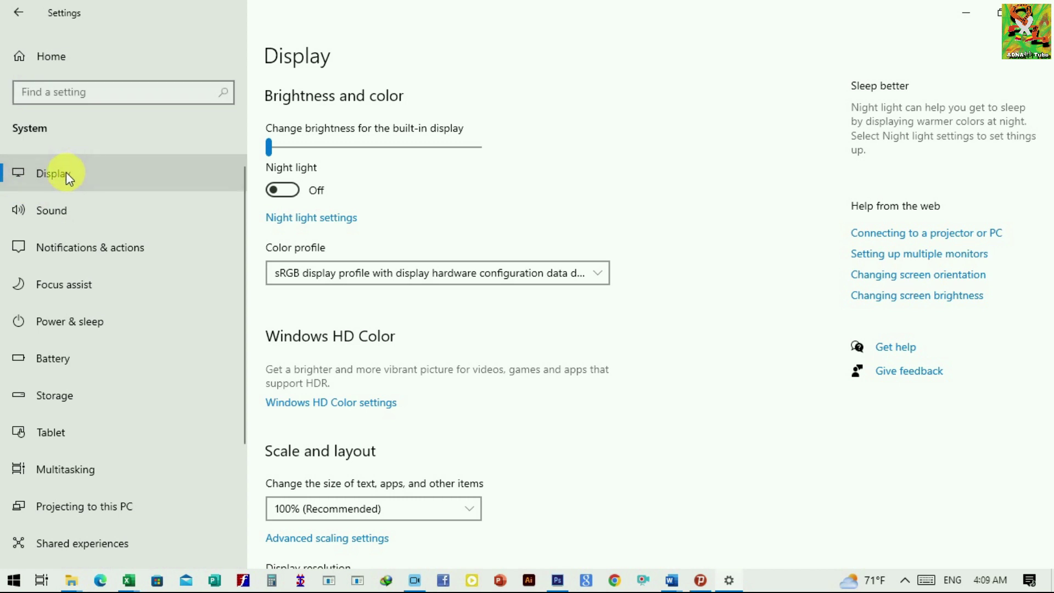
Step: Try 125% as the size of text, apps and other items, and restore it to 100% (Recommended)
scroll(415, 327, down, 3)
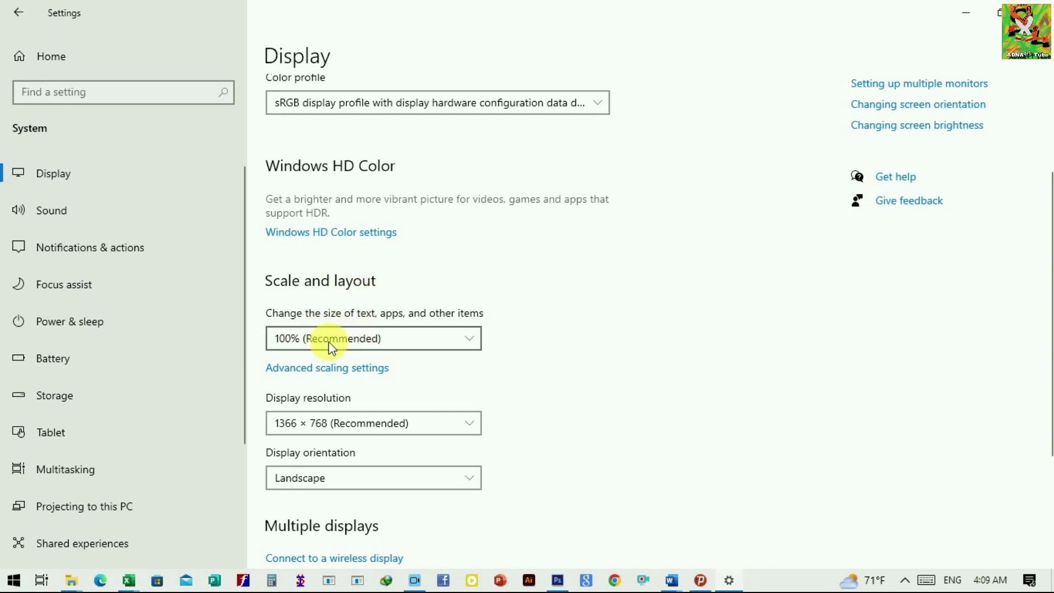
click(464, 338)
click(362, 361)
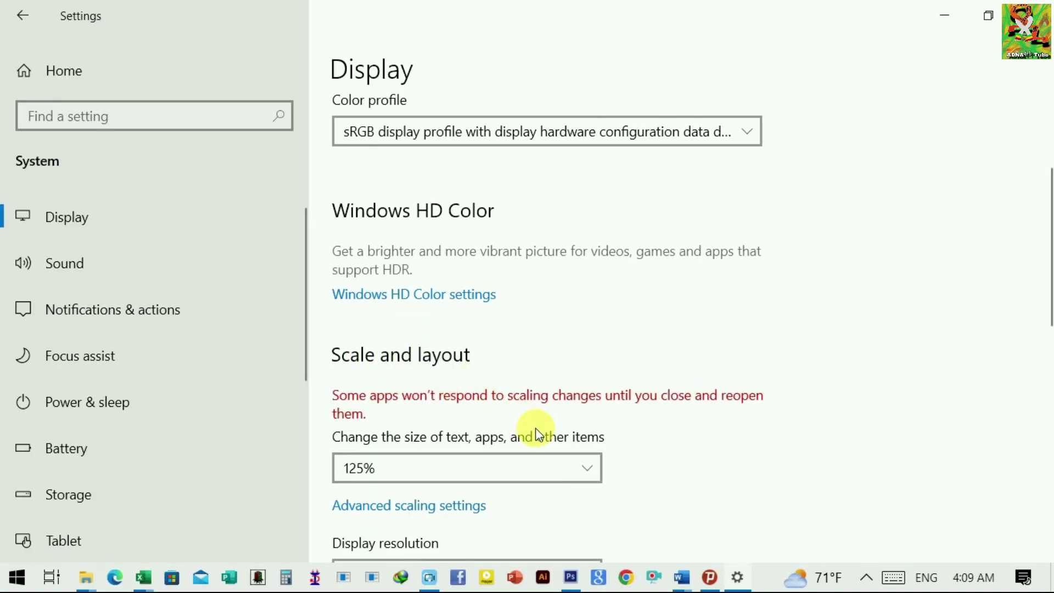
click(582, 467)
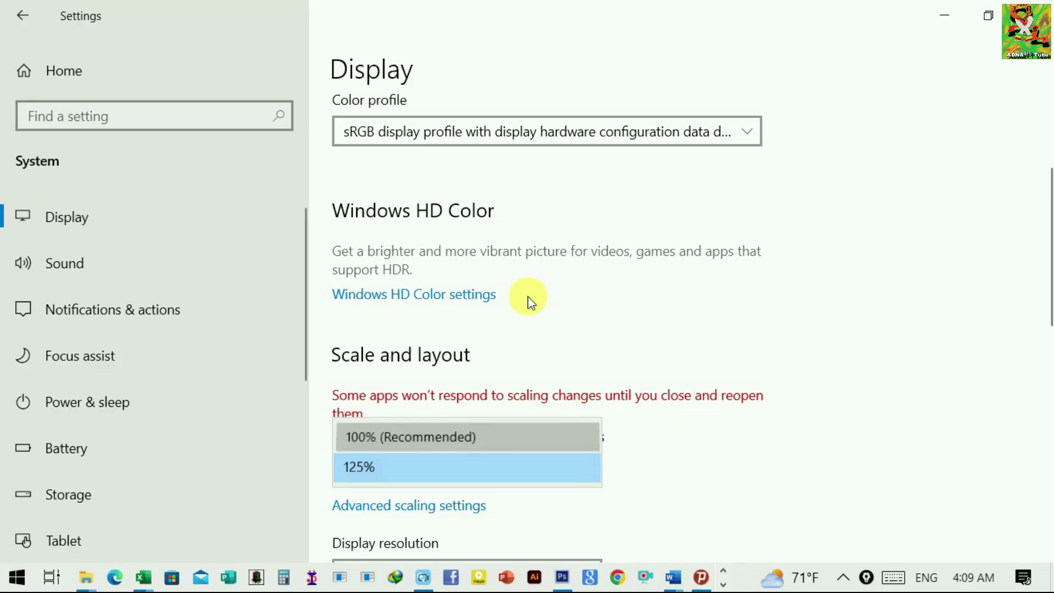
key(Return)
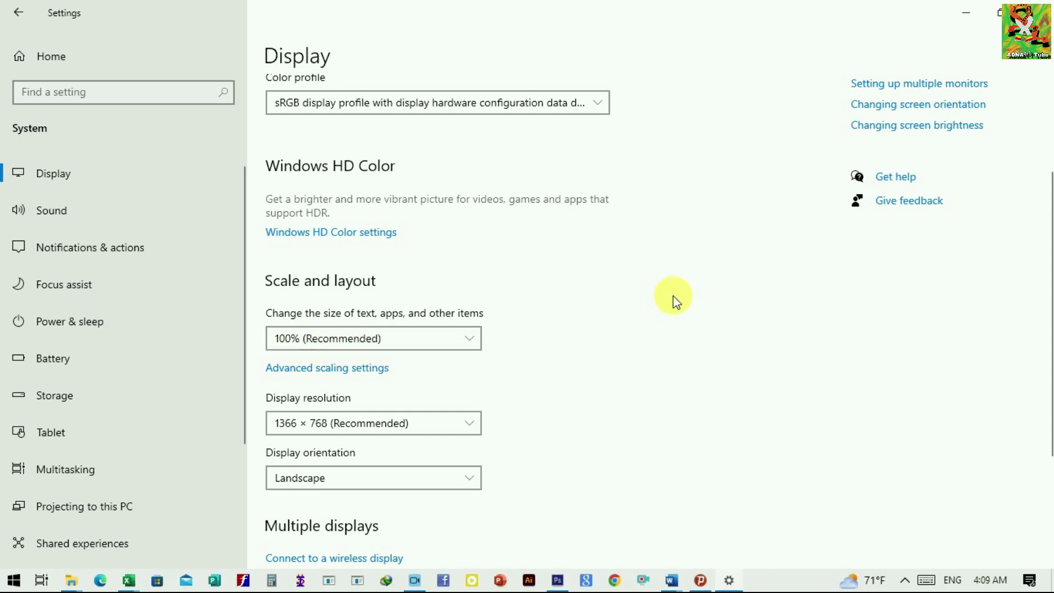
Step: Open the Storage Sense configuration from the System storage settings and set it to run during low free disk space
click(17, 15)
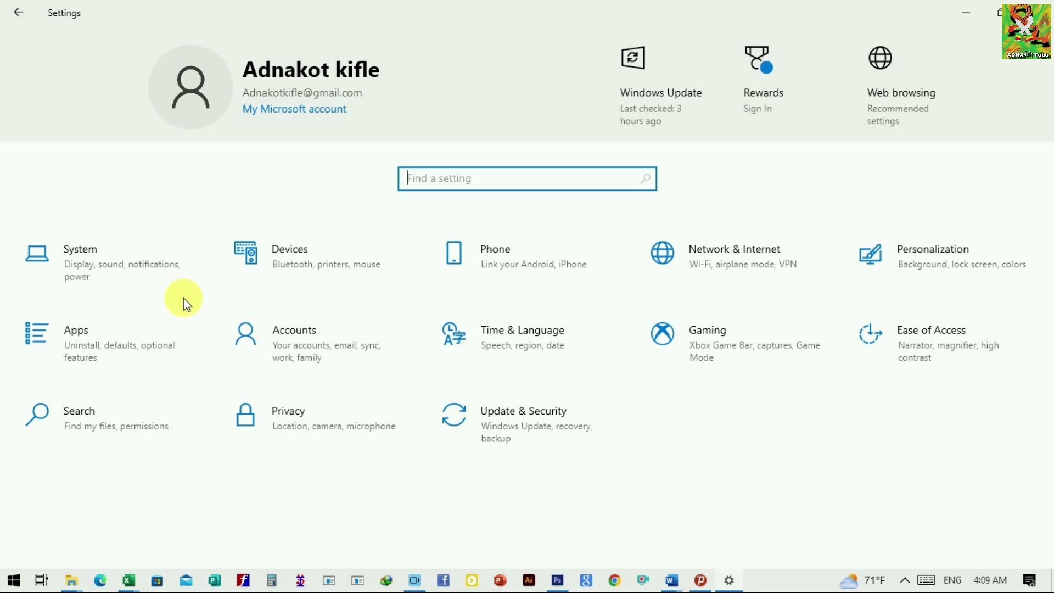
click(147, 273)
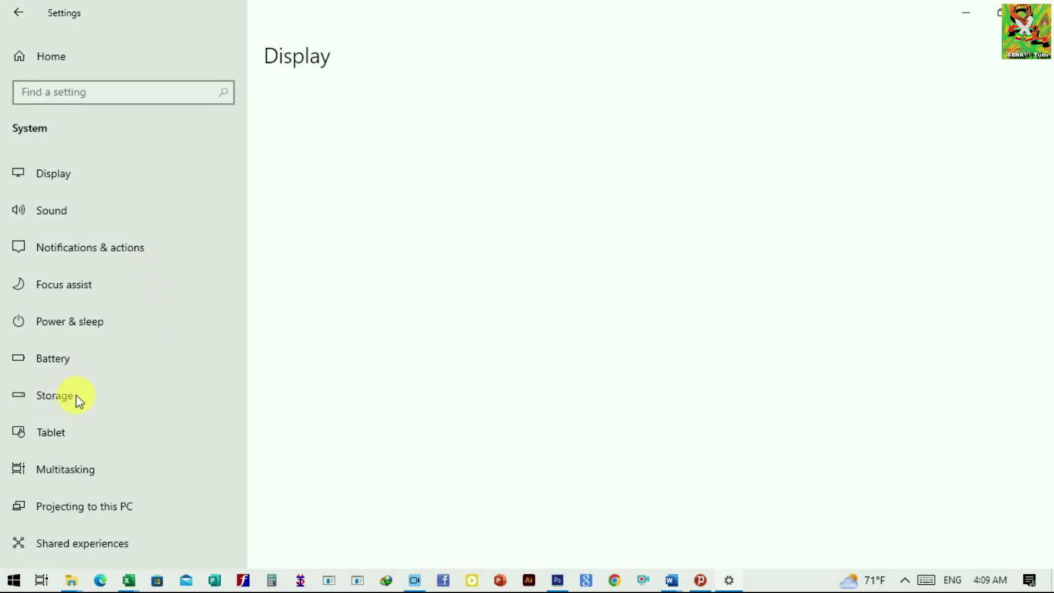
click(66, 399)
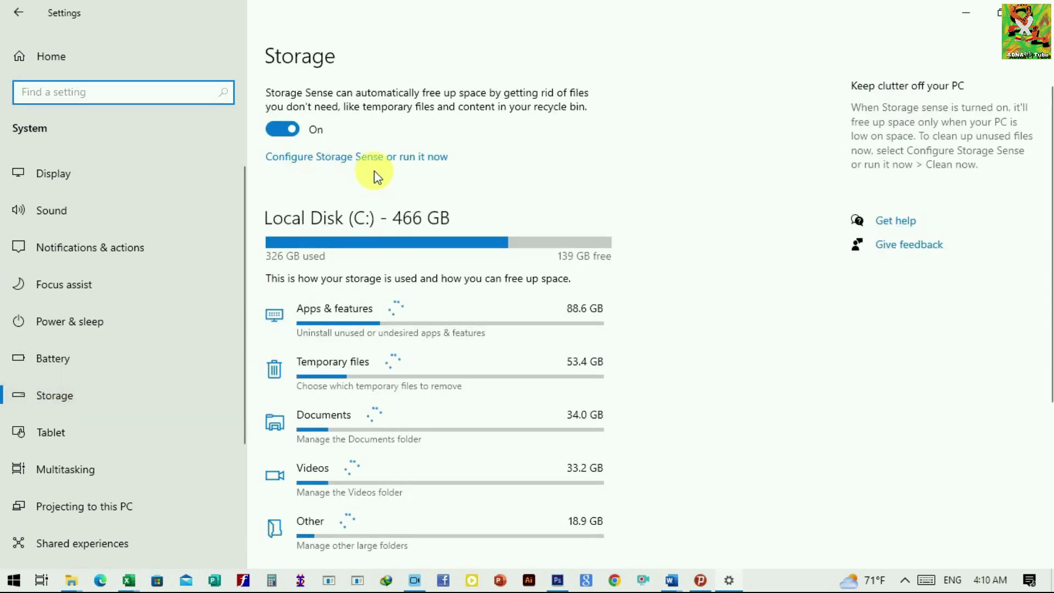
click(431, 160)
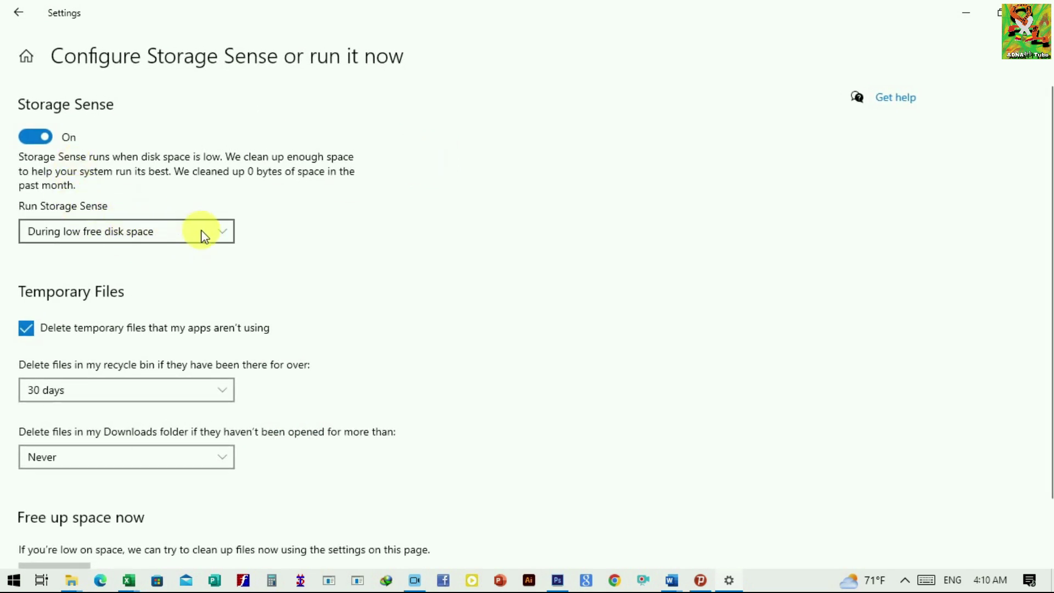
click(220, 230)
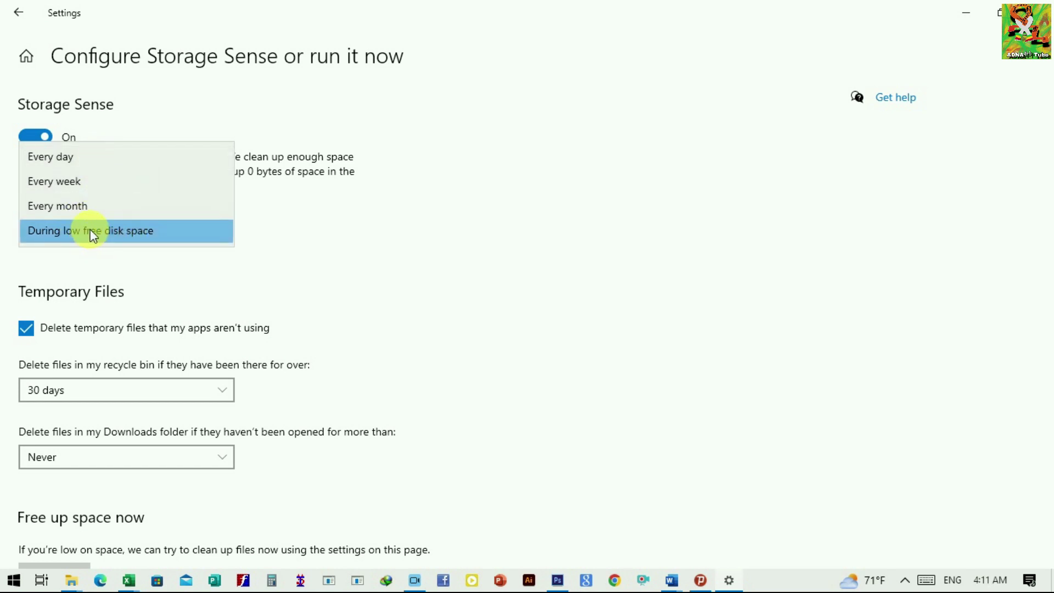
click(149, 233)
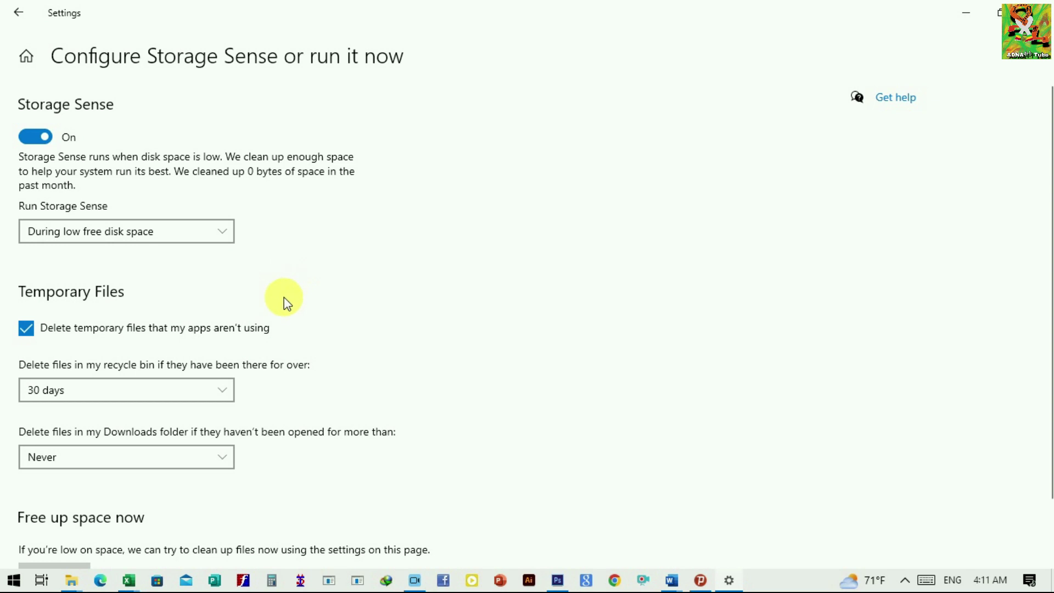
Step: Set Storage Sense to delete recycle bin files after 30 days and start a cleanup immediately
scroll(285, 299, down, 1)
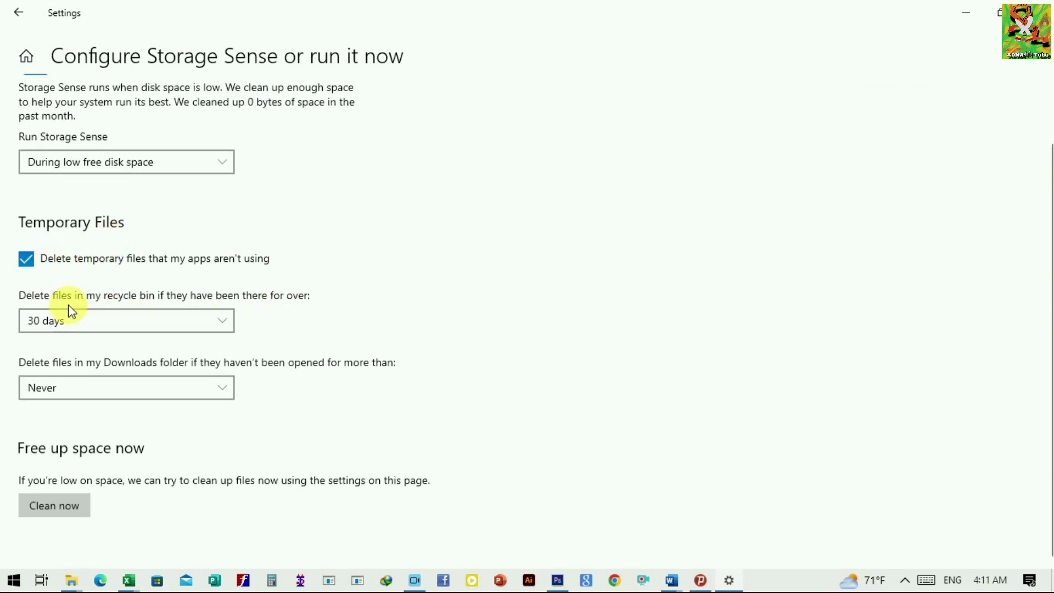
click(223, 325)
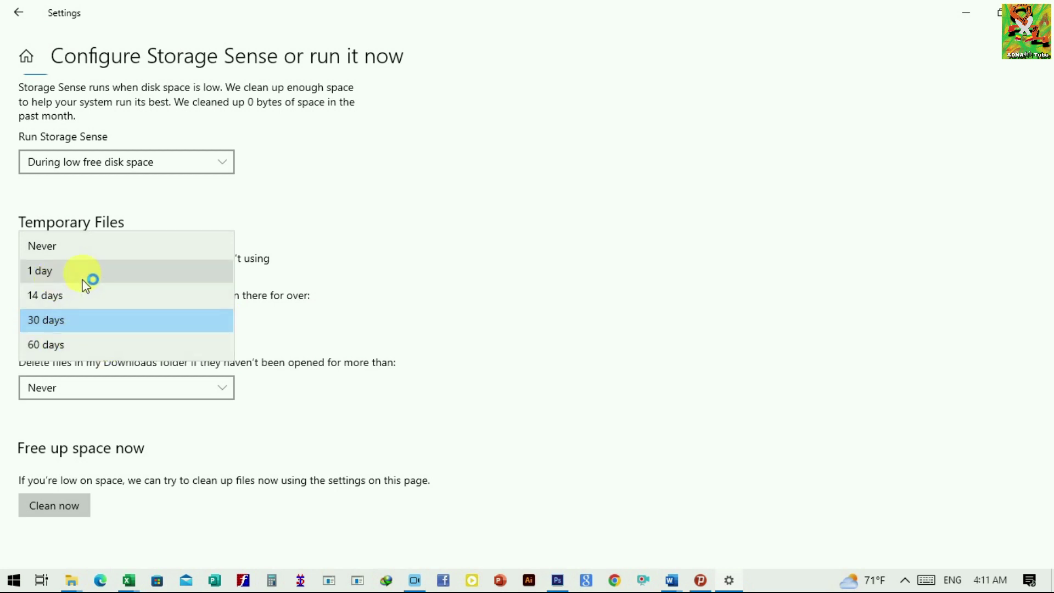
click(77, 321)
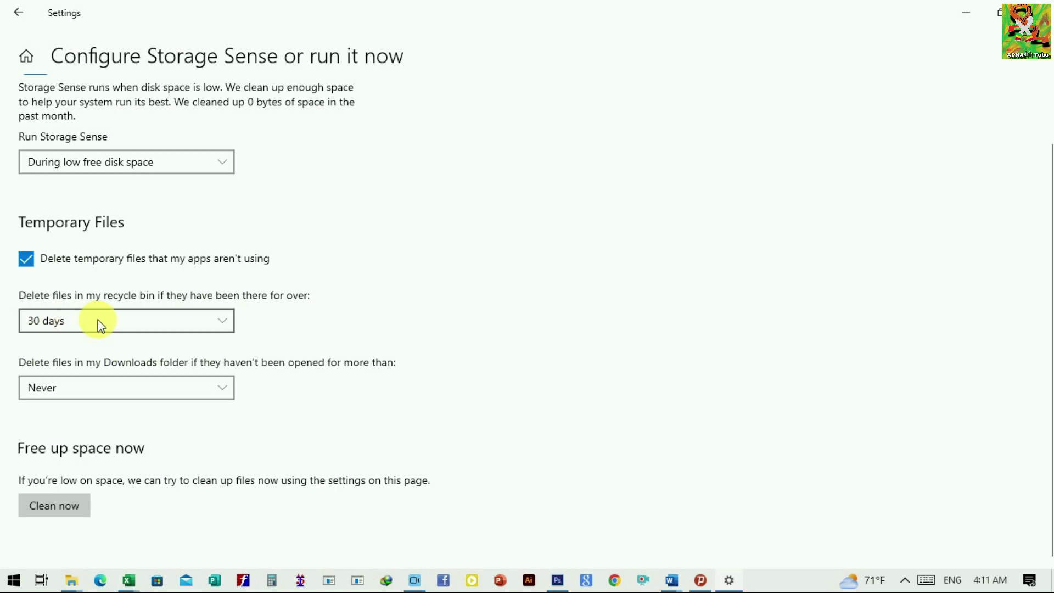
click(61, 507)
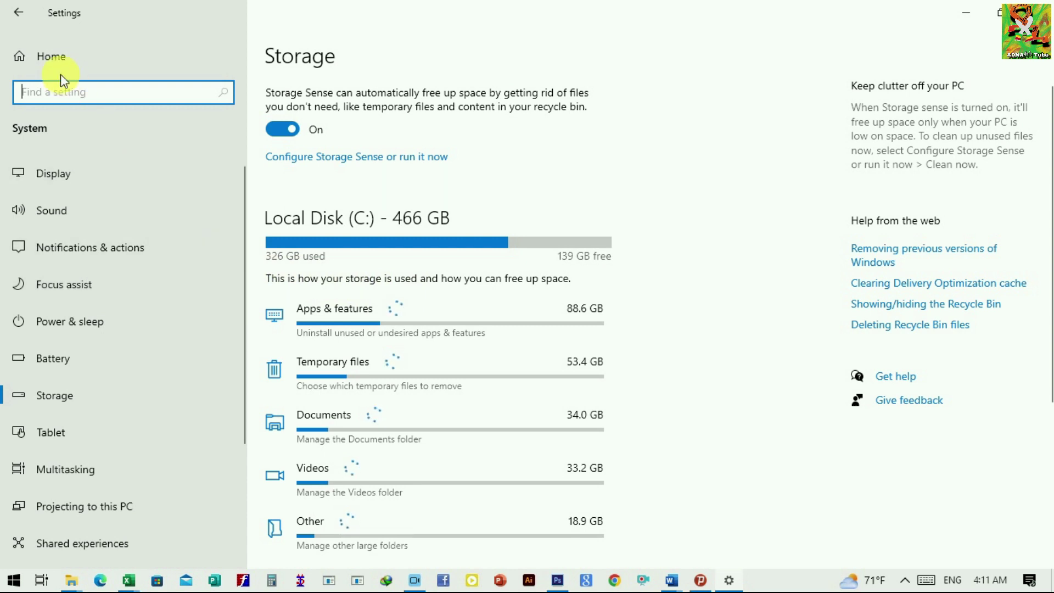
Step: Open the Privacy settings from the Settings home page and view the General and Speech options
click(60, 58)
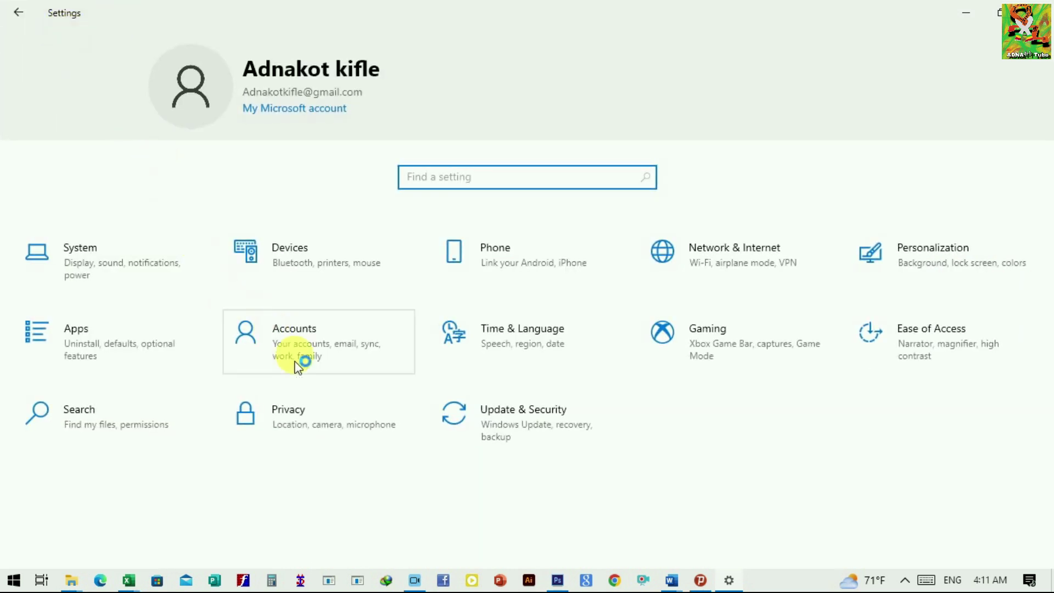
click(345, 424)
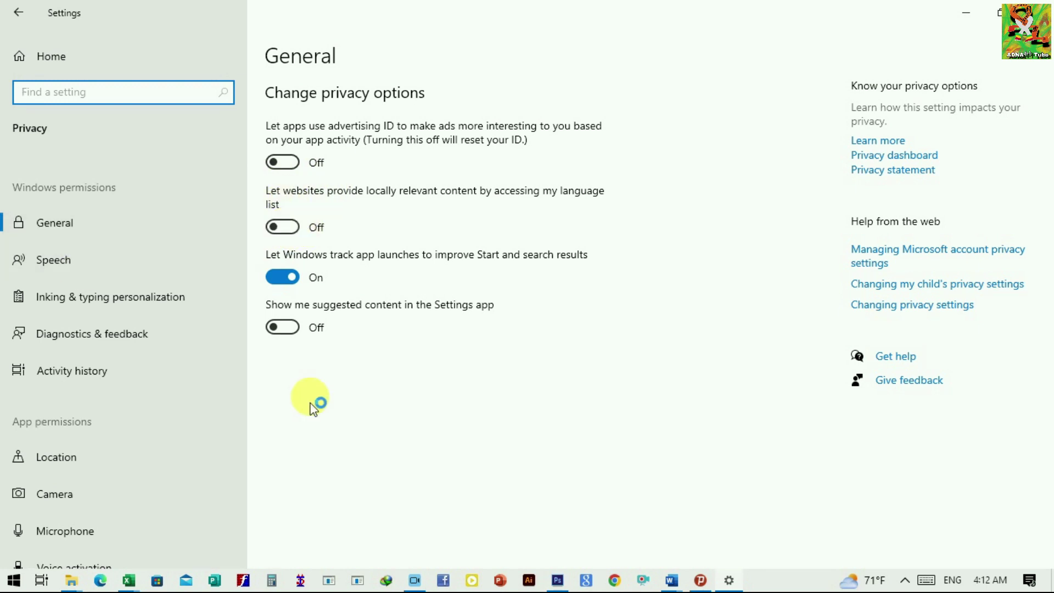
click(77, 271)
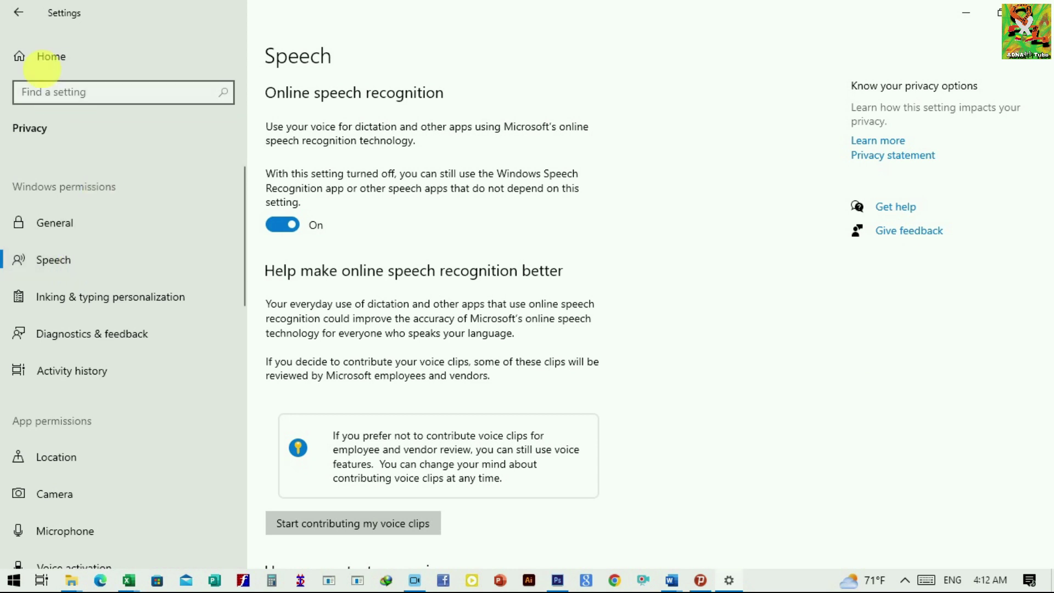
Step: Leave the Privacy settings, open the Personalization color settings and set the color mode to Dark
click(17, 13)
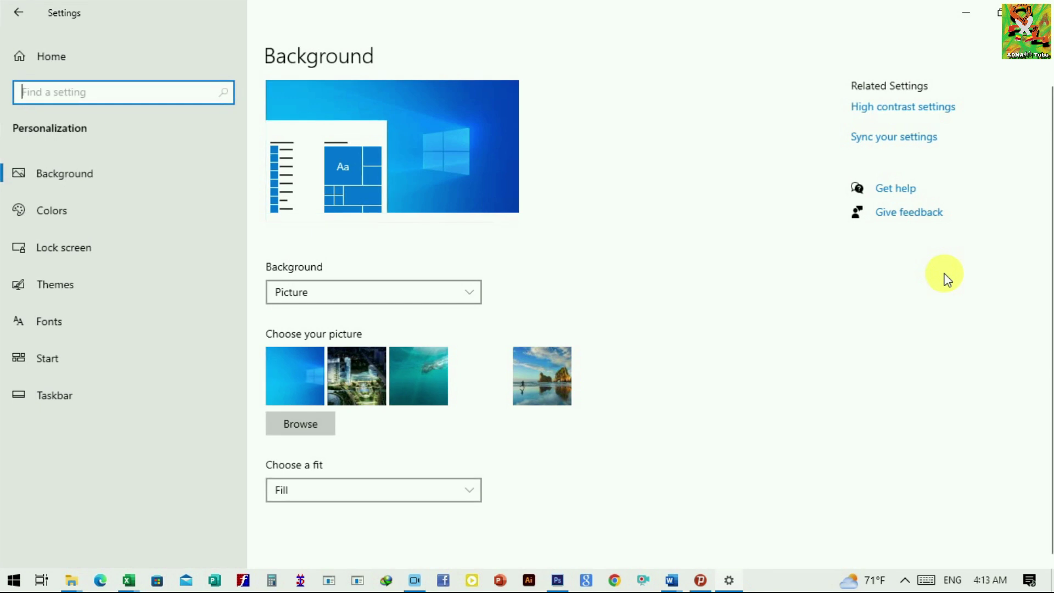
click(67, 211)
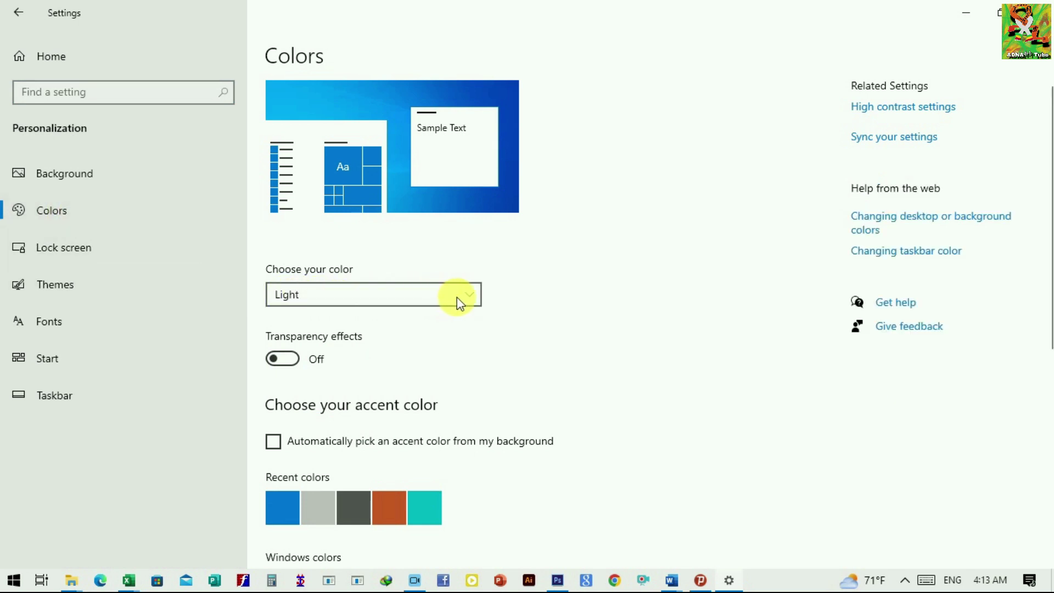
click(472, 299)
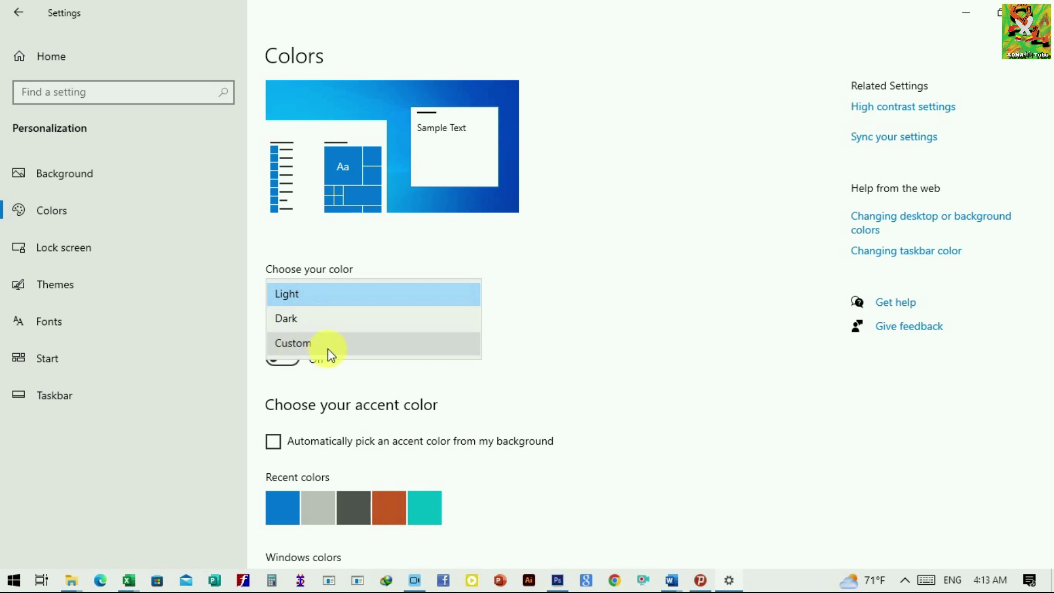
click(297, 321)
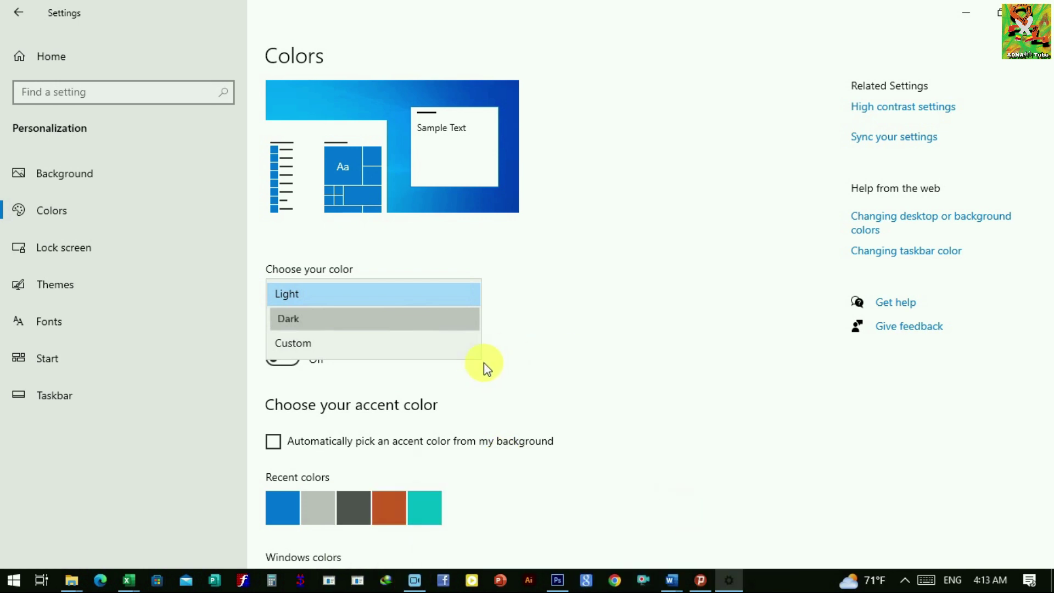
click(464, 318)
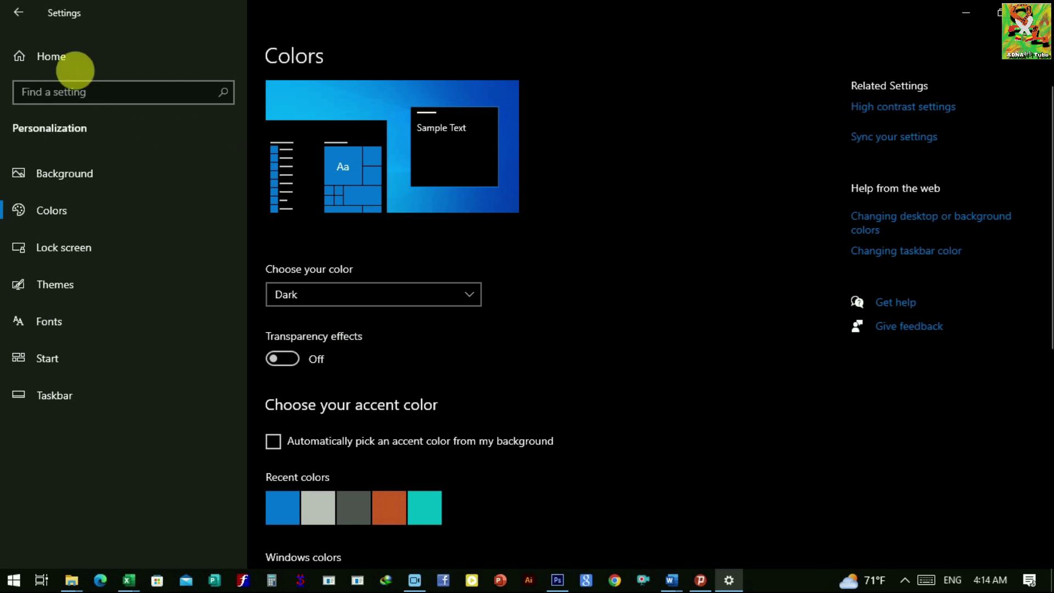
Step: Open the default apps settings and choose Microsoft Edge as the default web browser
click(61, 58)
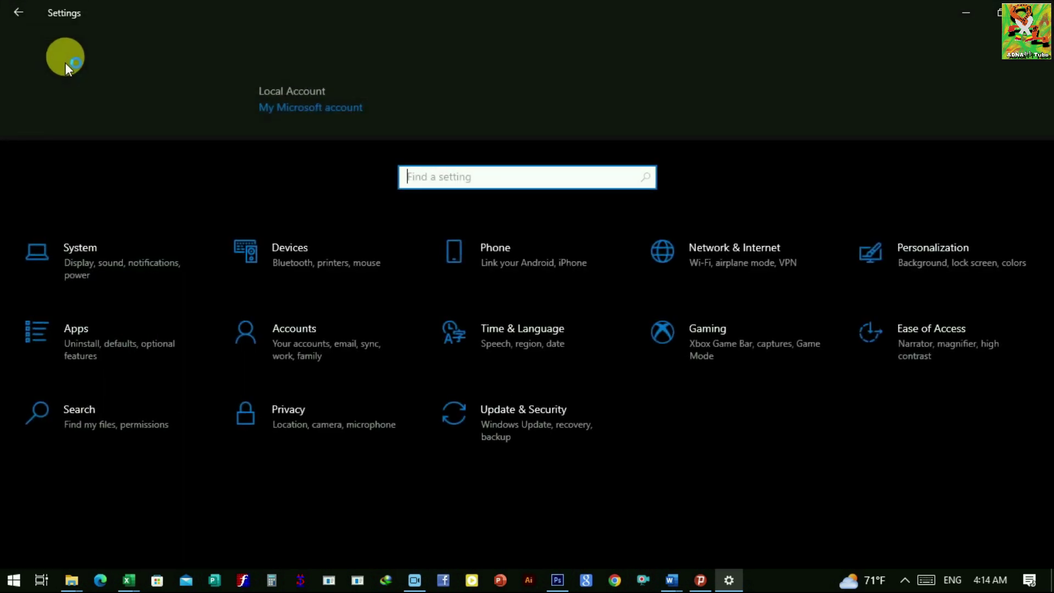
click(100, 344)
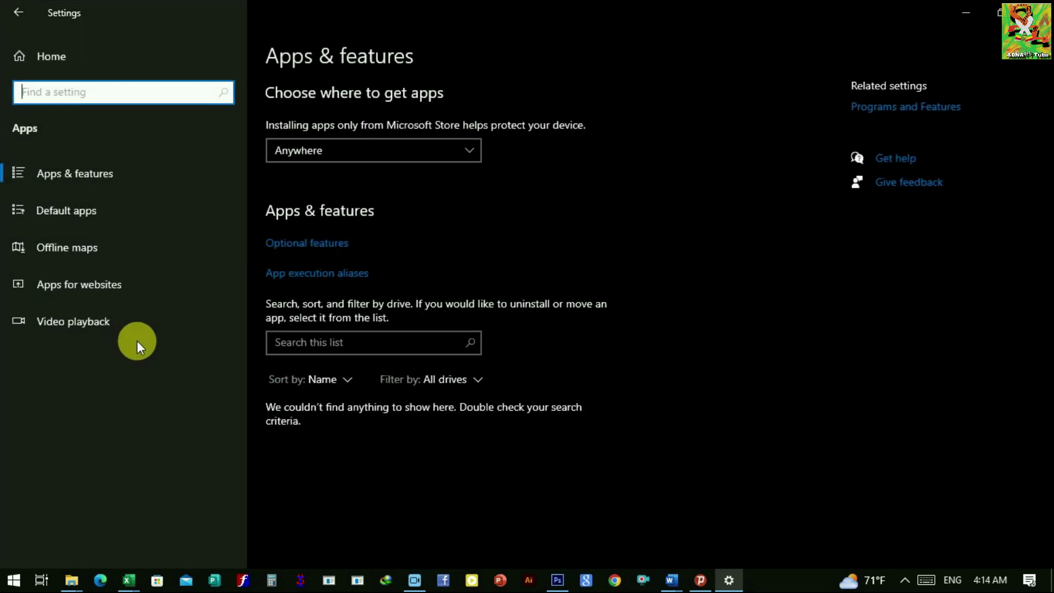
click(97, 214)
scroll(479, 242, down, 4)
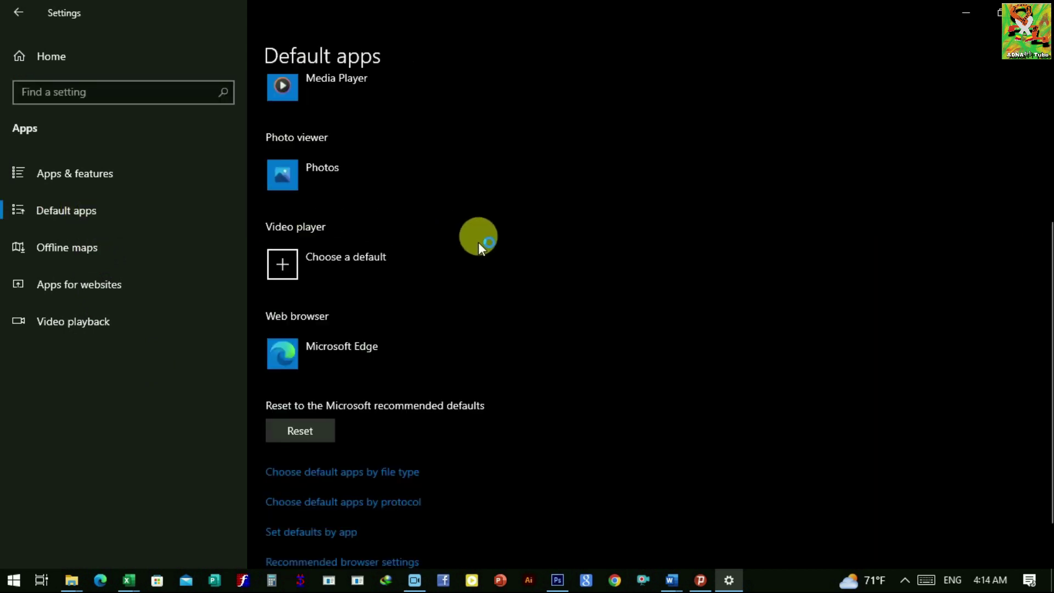
scroll(450, 231, up, 1)
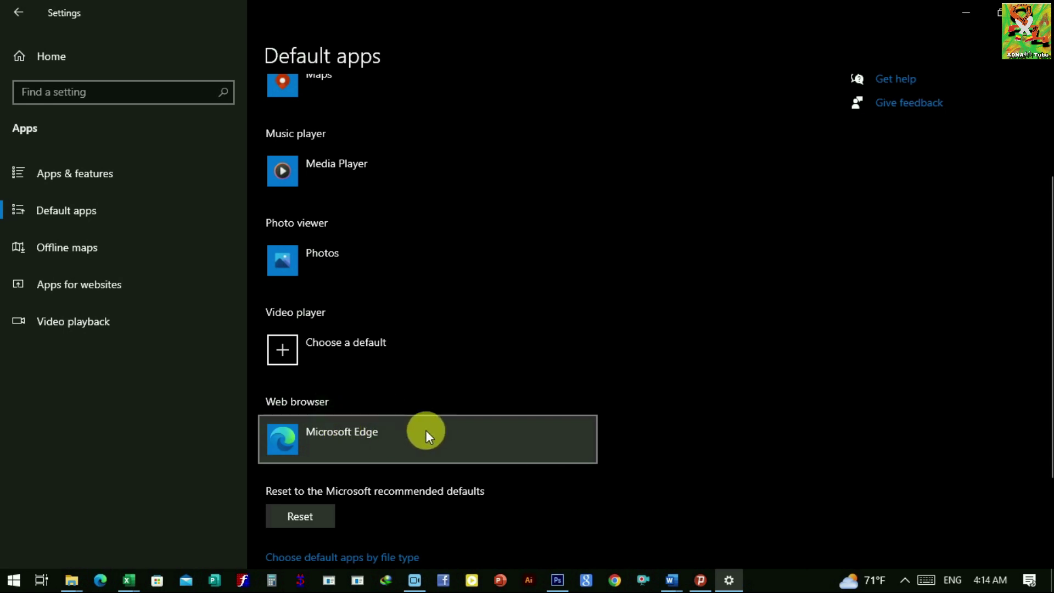
click(383, 429)
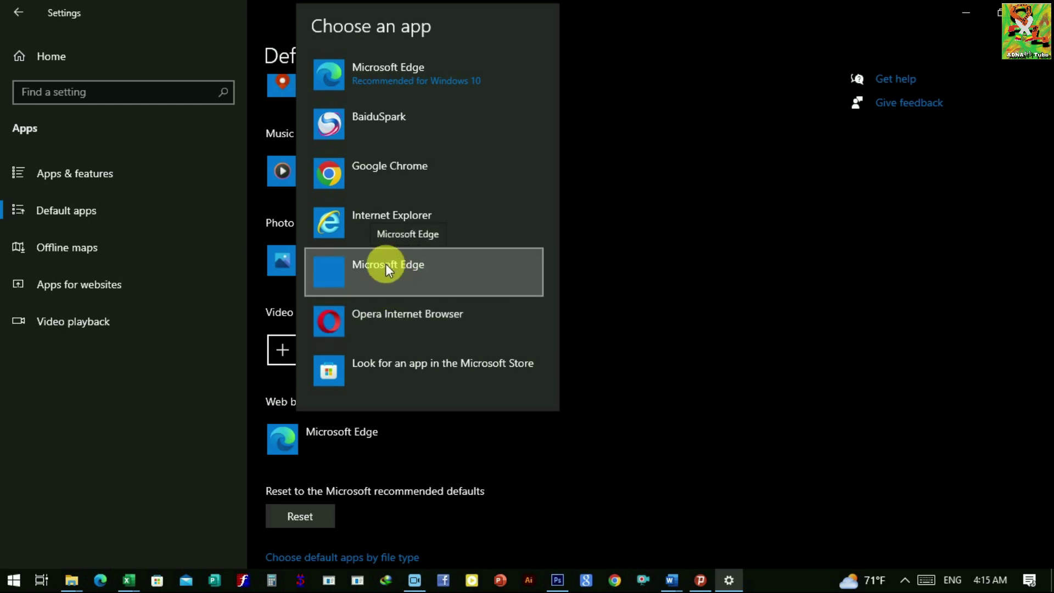
click(358, 286)
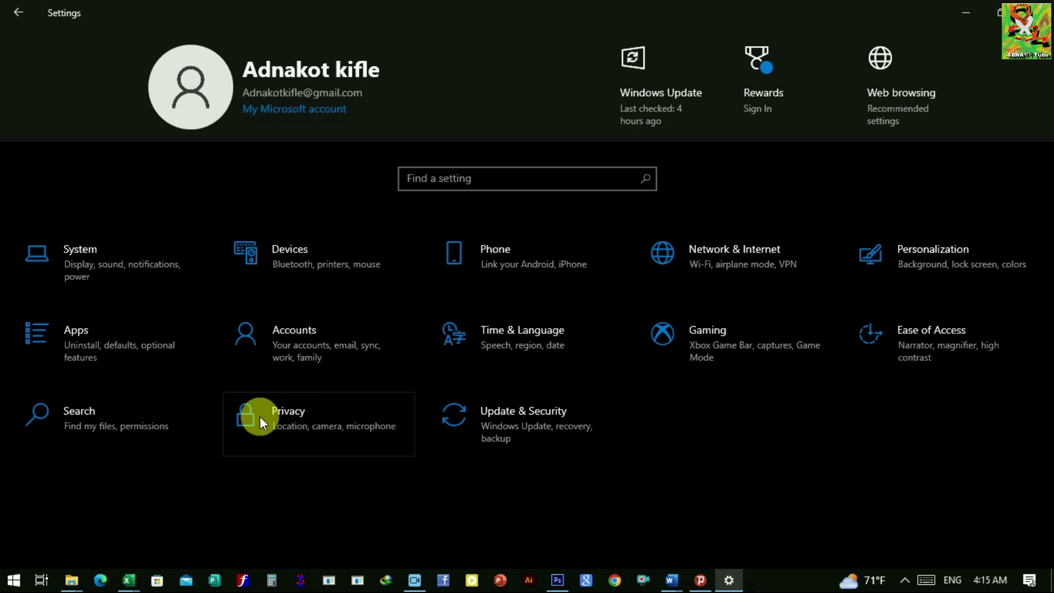
Step: Open the Clipboard page of the System settings, bring up the clipboard history, look through its saved items and close it
click(128, 258)
scroll(144, 356, down, 3)
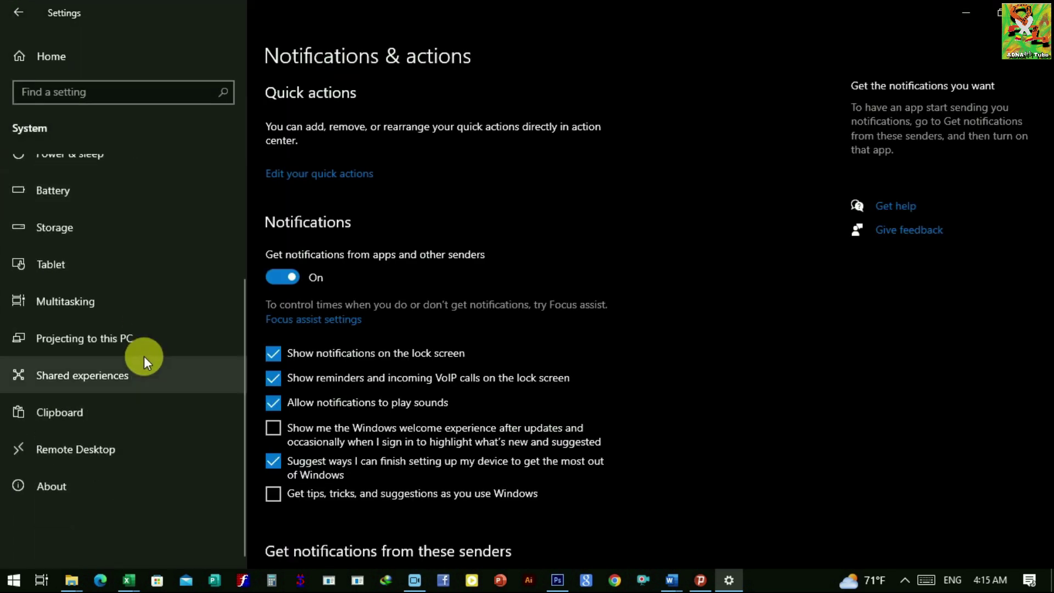
click(82, 413)
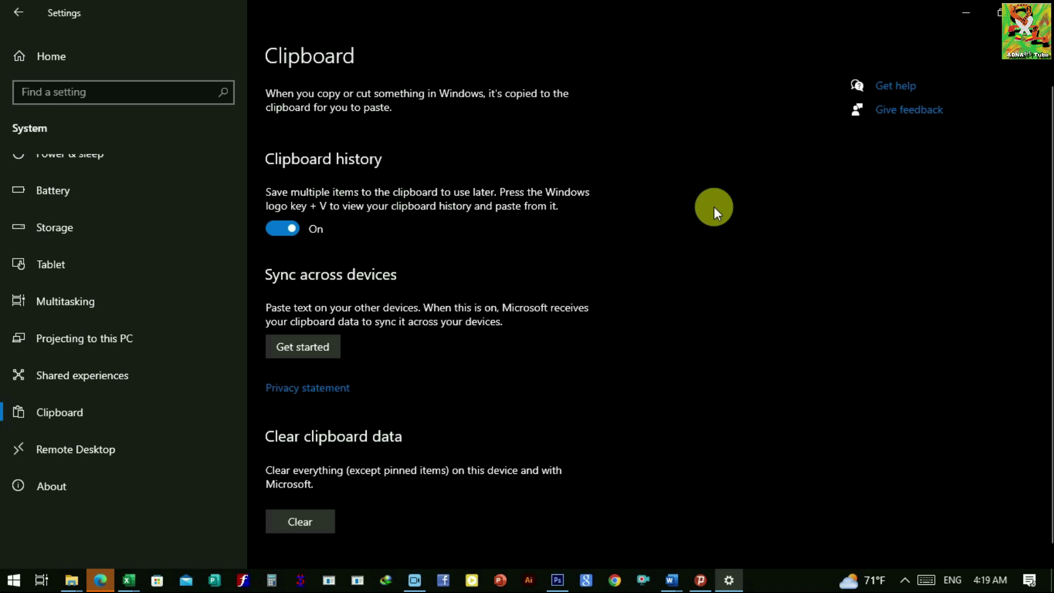
key(super+v)
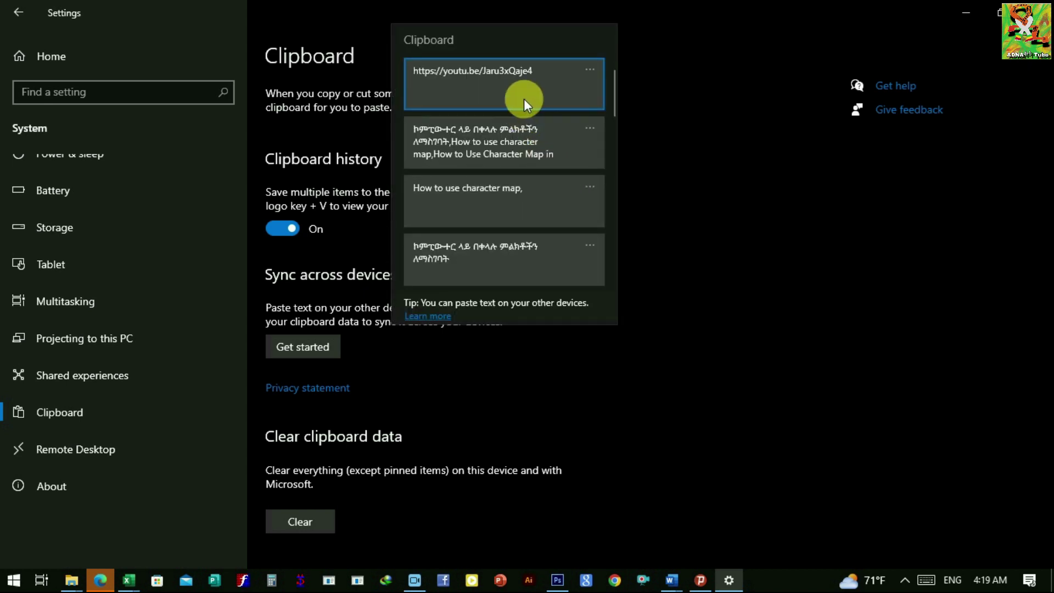
scroll(524, 147, down, 3)
scroll(529, 199, down, 3)
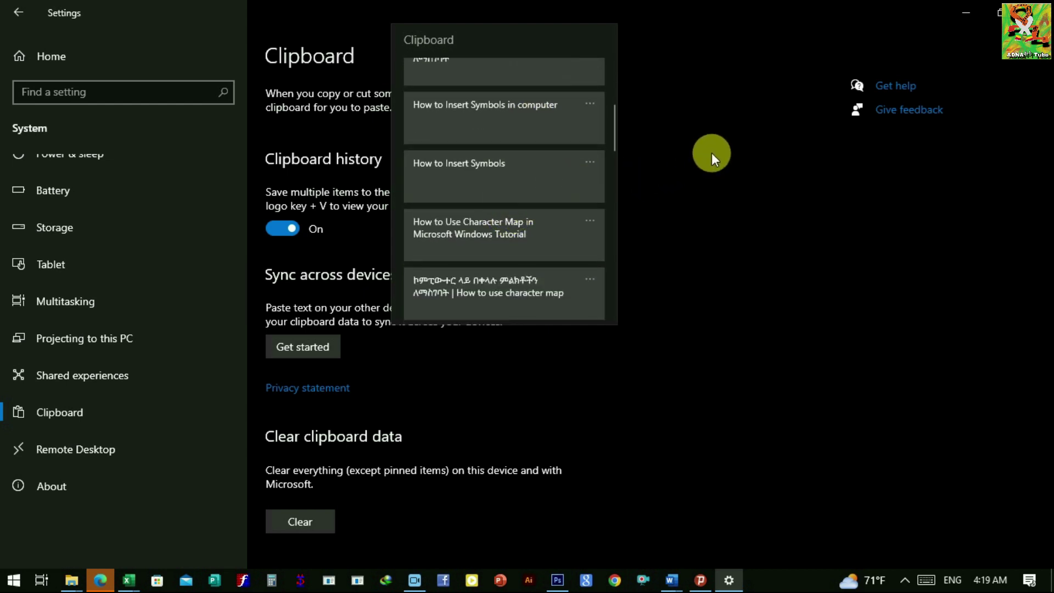
click(712, 152)
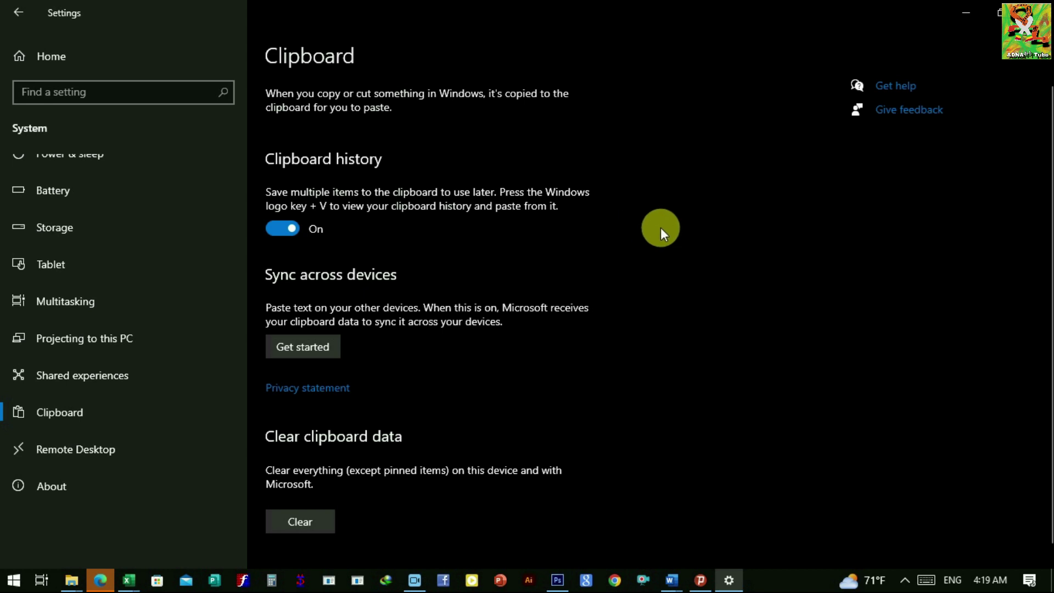
right_click(12, 583)
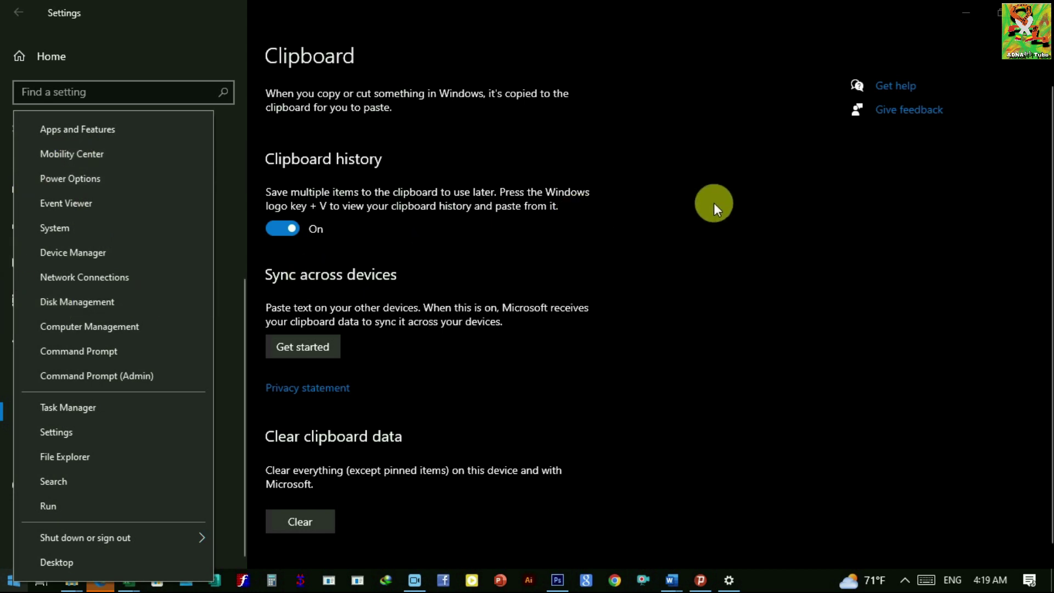
click(713, 203)
Step: Open the Start page of the Personalization settings, check the Start menu and turn on Show most used apps
click(53, 58)
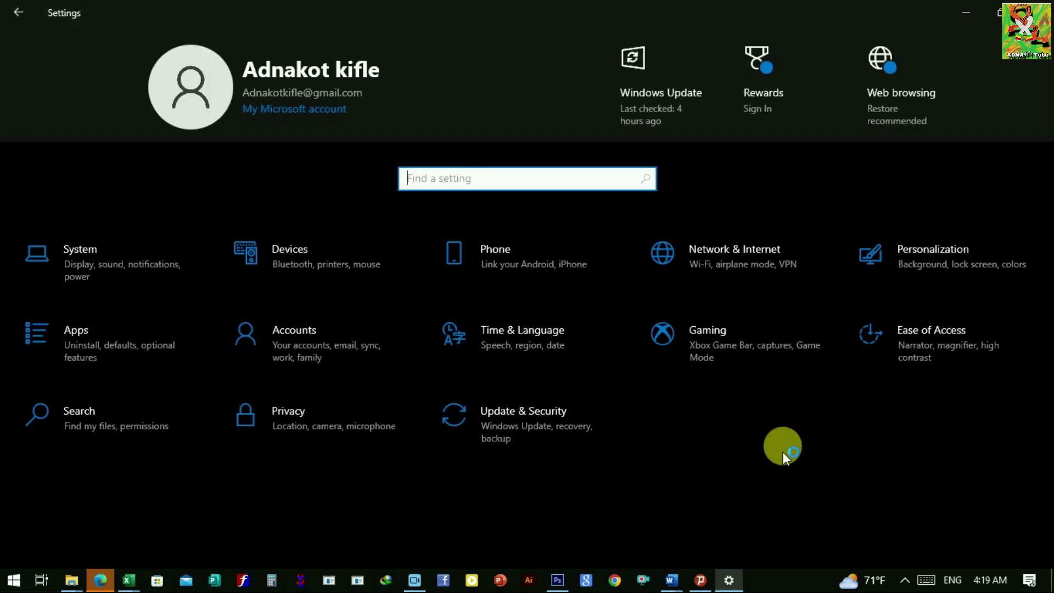
click(939, 259)
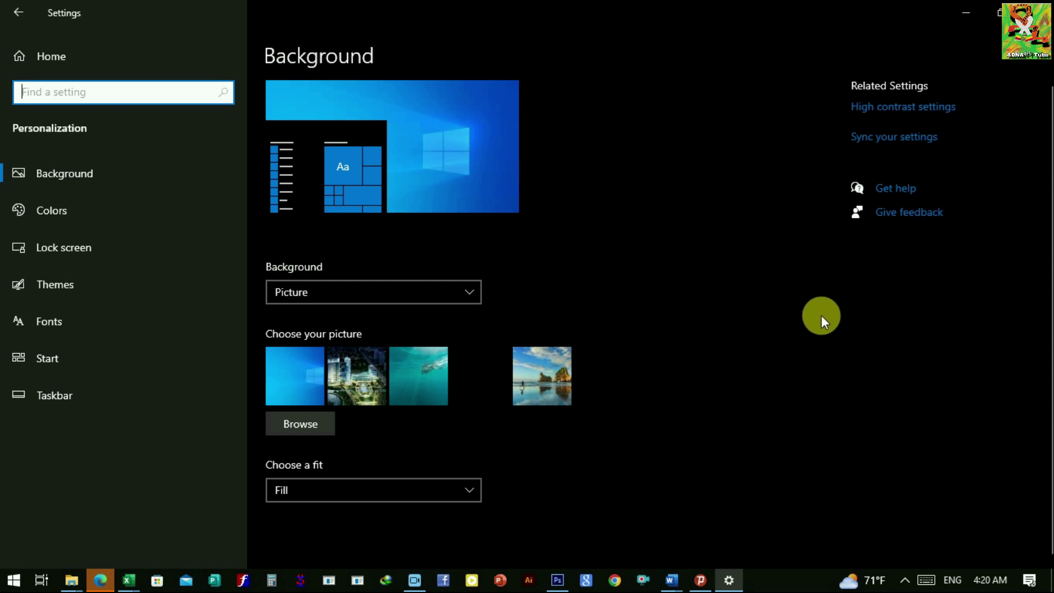
click(54, 358)
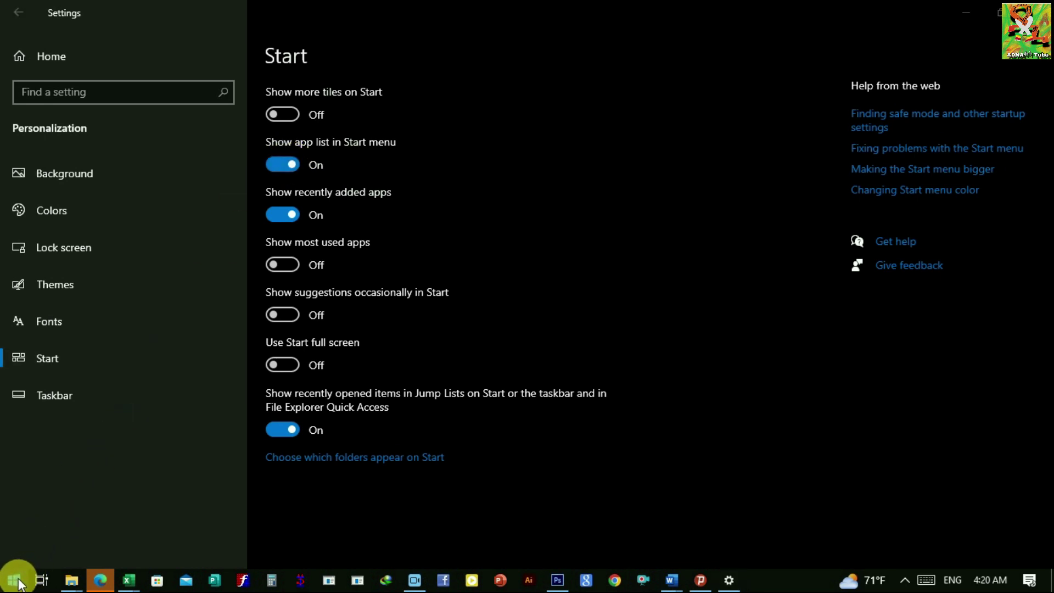
click(18, 582)
click(18, 582)
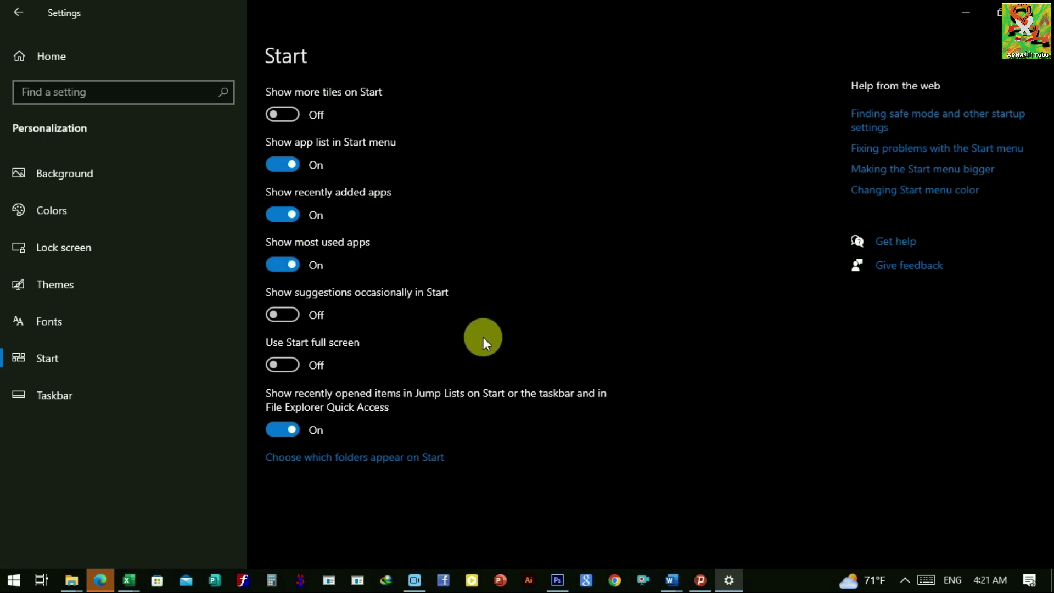
Step: Check the most used apps list in the Start menu, close the menu and show the desktop
click(14, 581)
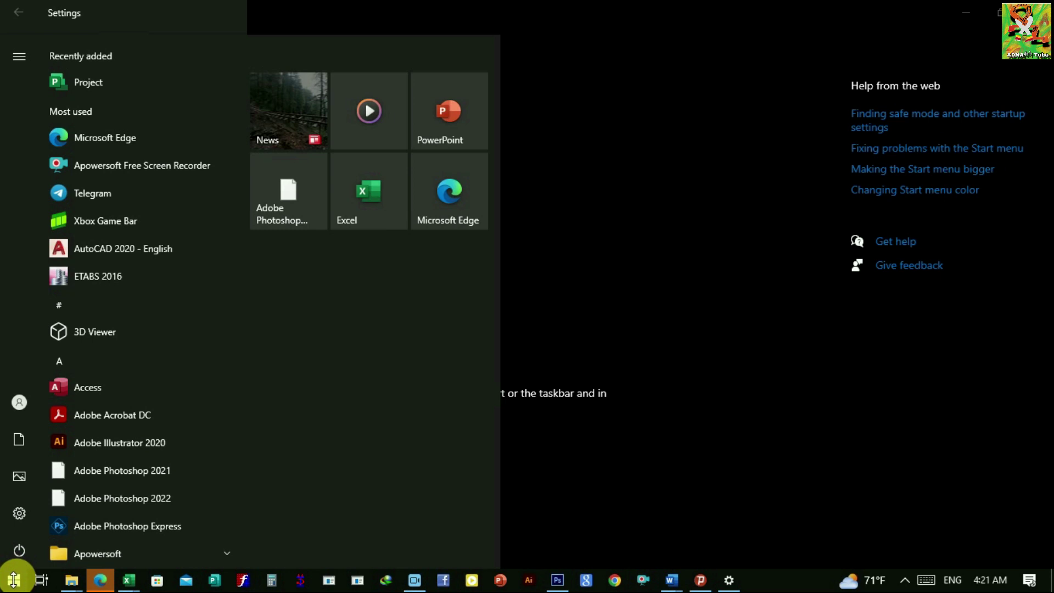
click(609, 340)
key(super+d)
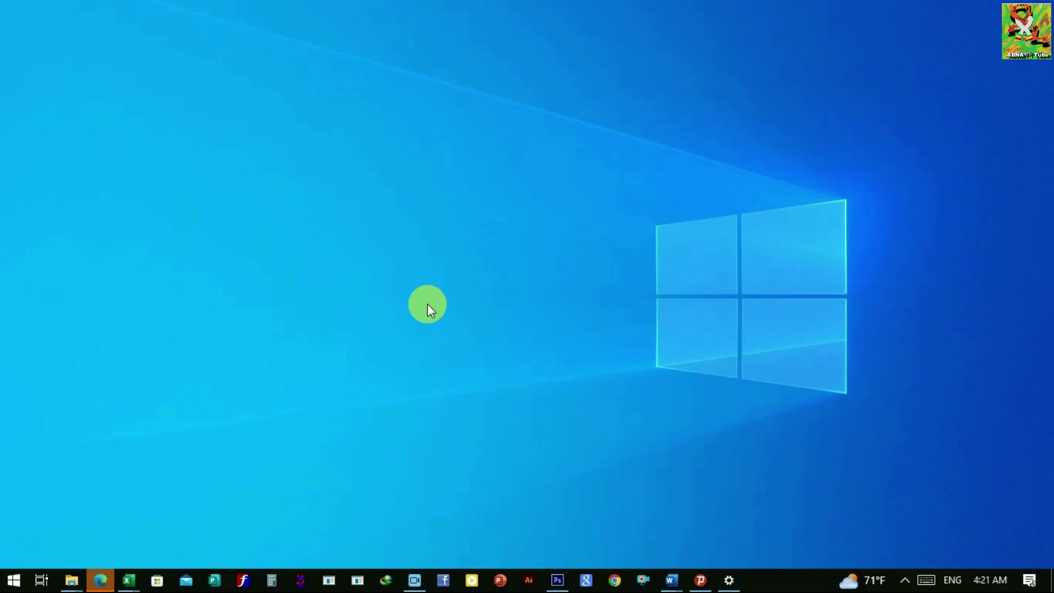